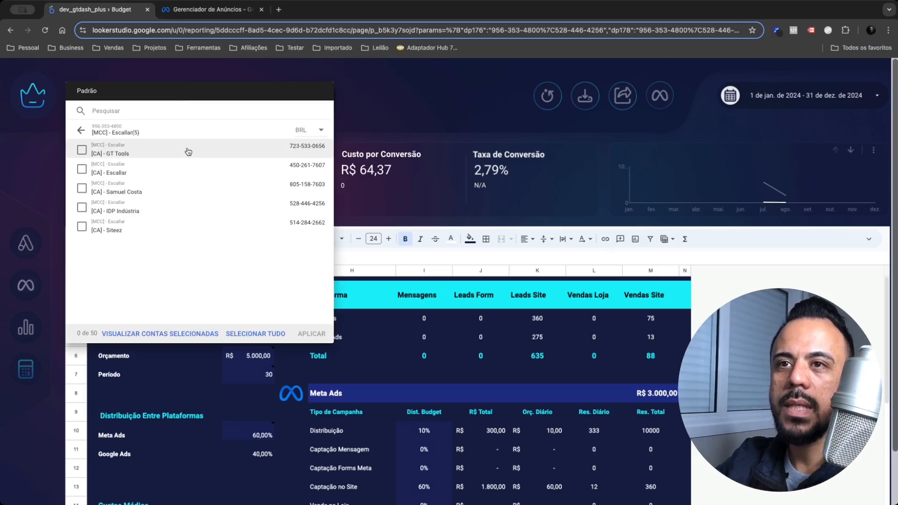
Step: Filter the dashboard to the [CA] - IDP Indústria Google Ads account
click(155, 208)
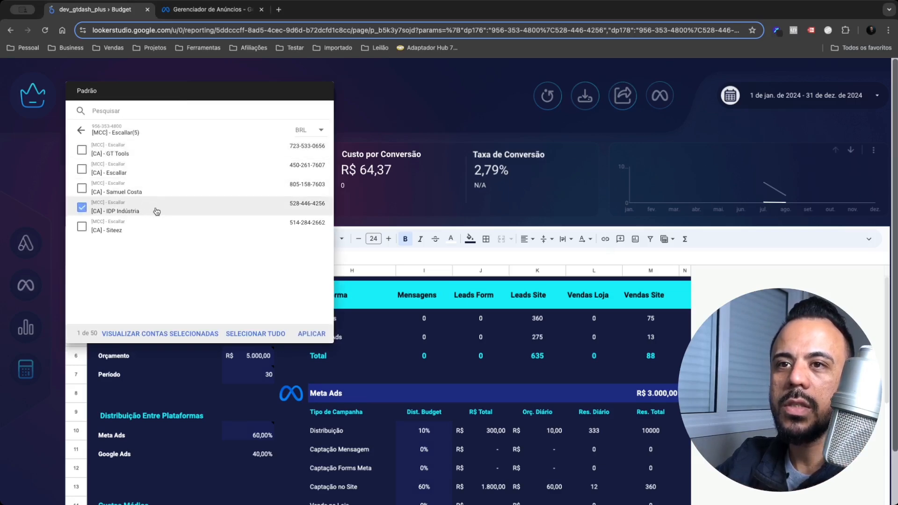
click(312, 333)
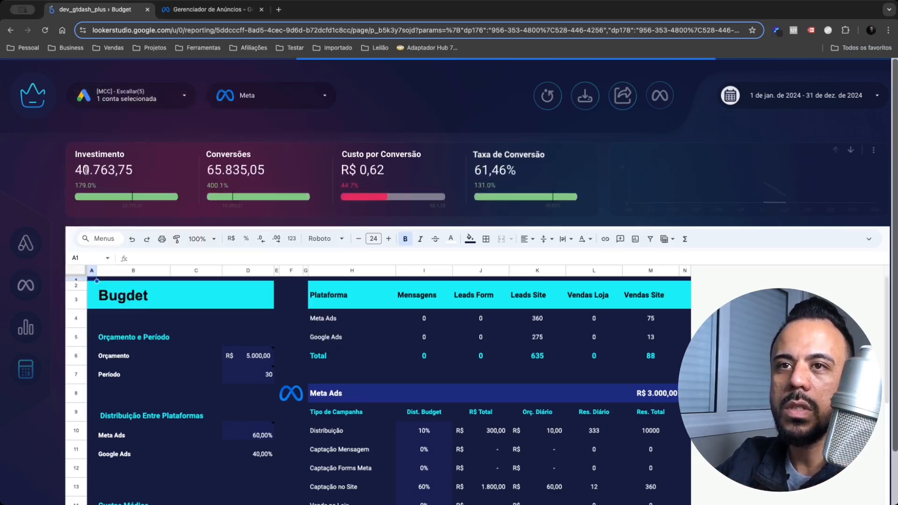
drag(76, 170, 142, 163)
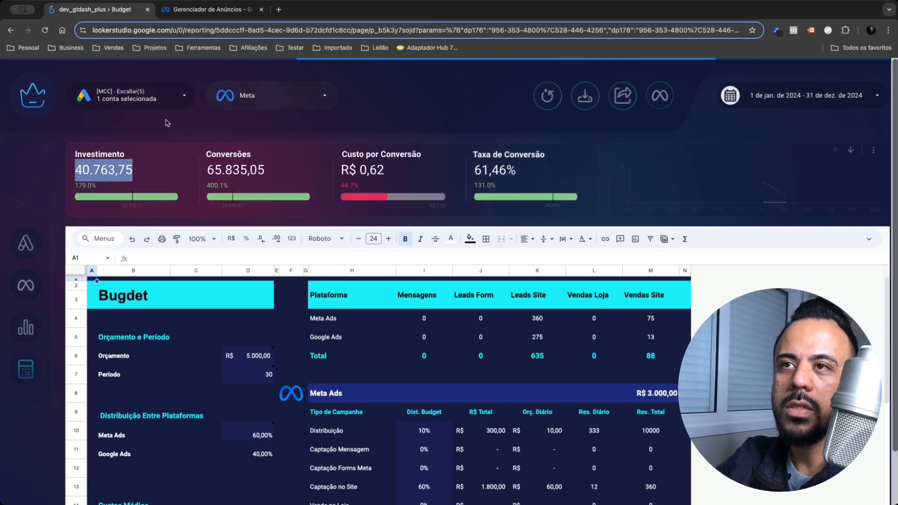
click(307, 95)
click(95, 175)
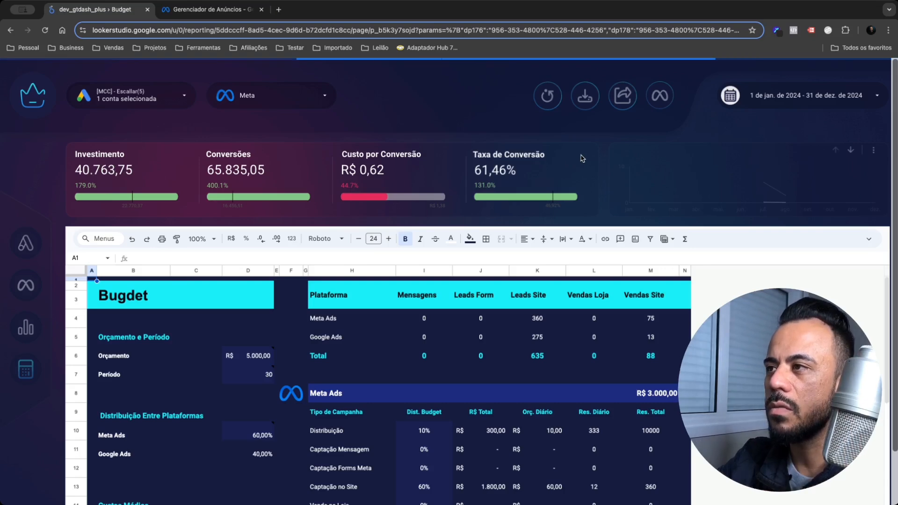
Step: Set the dashboard's date range to the current month (Este mês) and apply it
click(844, 96)
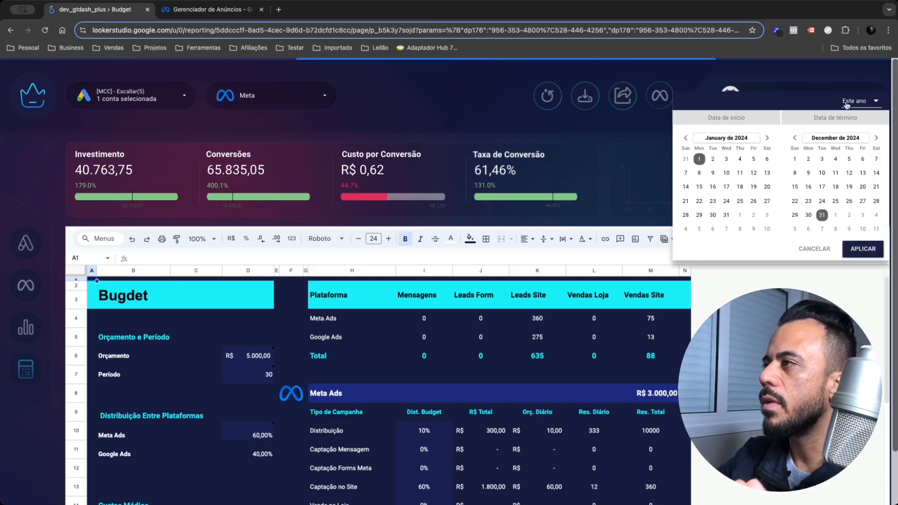
click(823, 251)
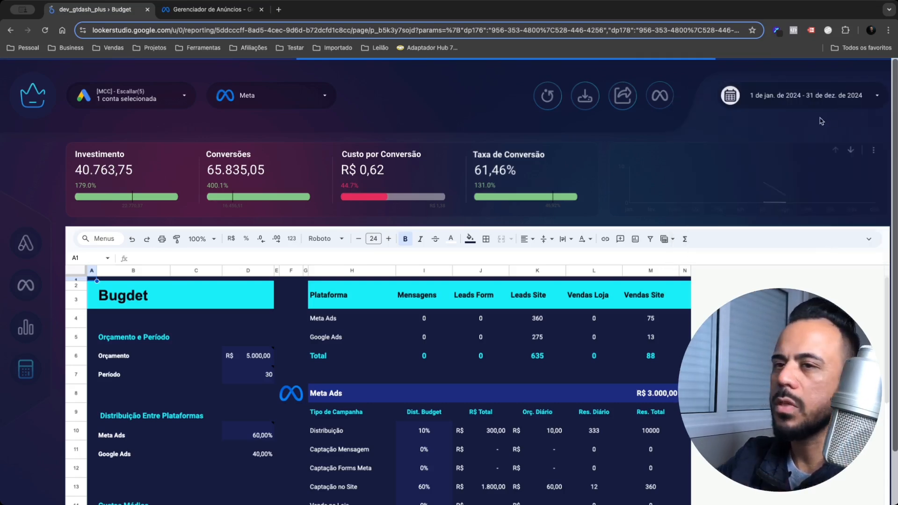
click(860, 96)
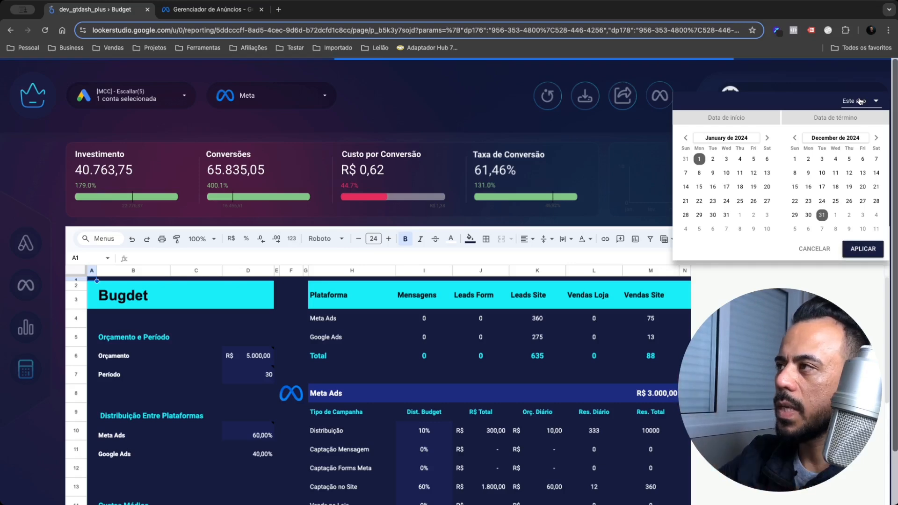
click(860, 101)
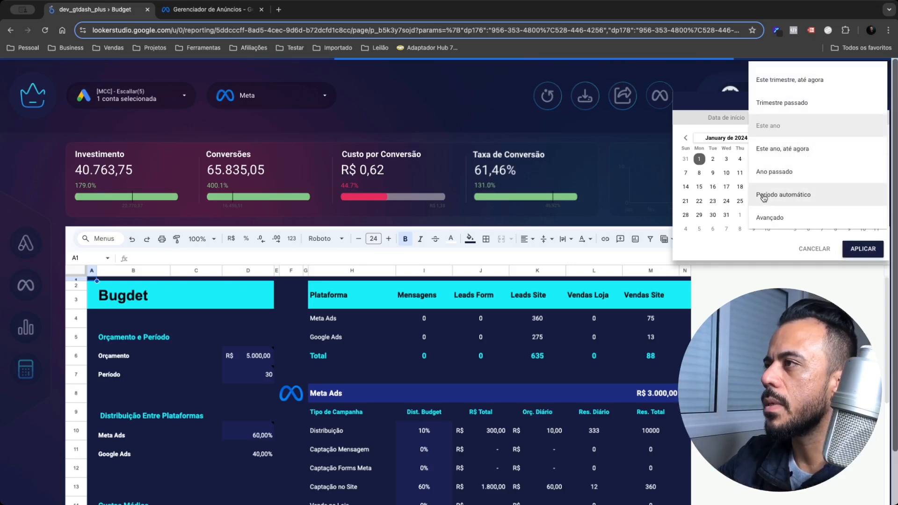
scroll(776, 131, up, 3)
click(784, 81)
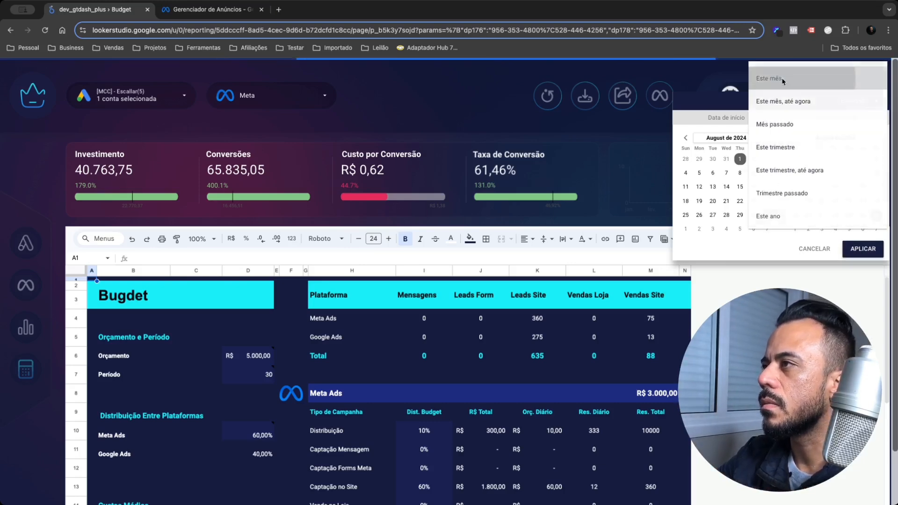
click(863, 248)
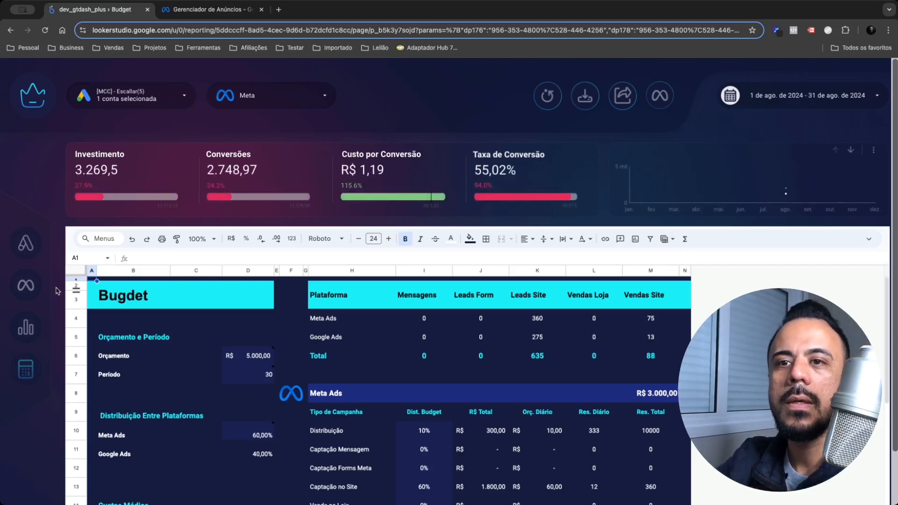
Step: Examine the month's Investimento and Custo por Conversão figures alongside the Orçamento cell of the budget sheet
scroll(58, 291, down, 1)
scroll(58, 291, up, 1)
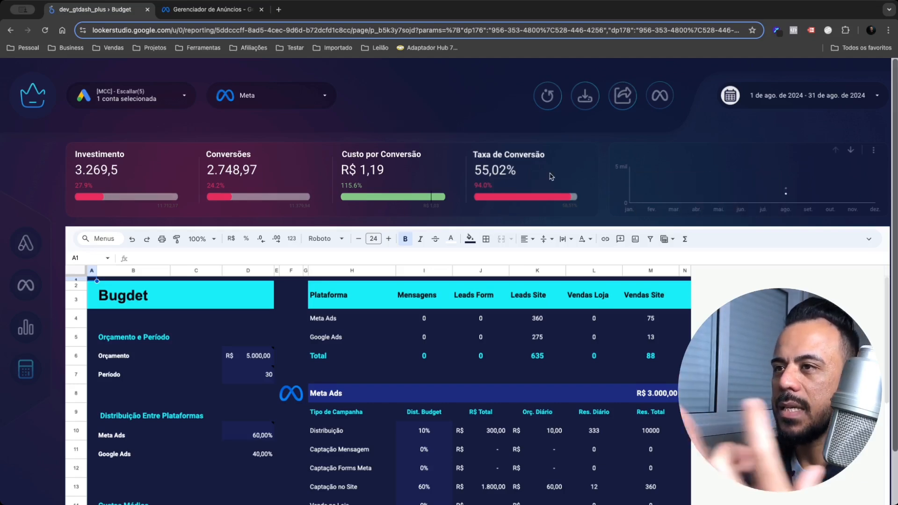
scroll(56, 294, down, 1)
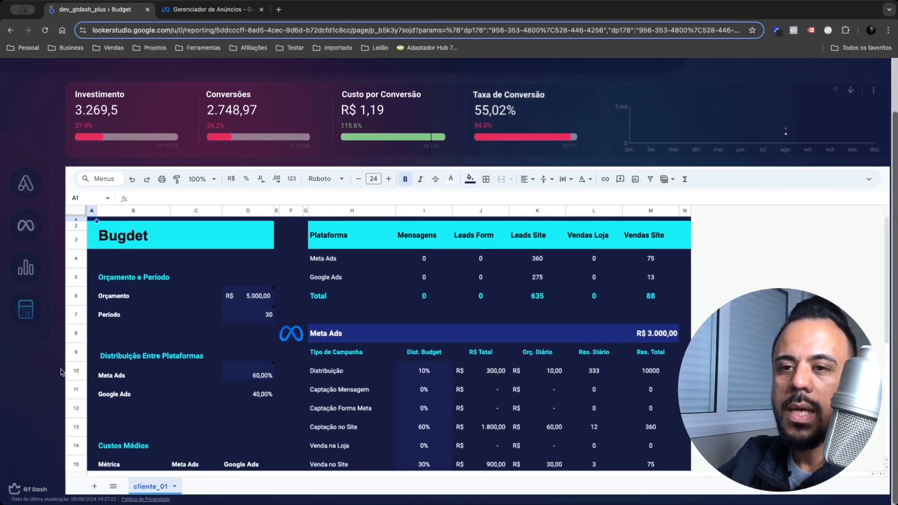
click(240, 303)
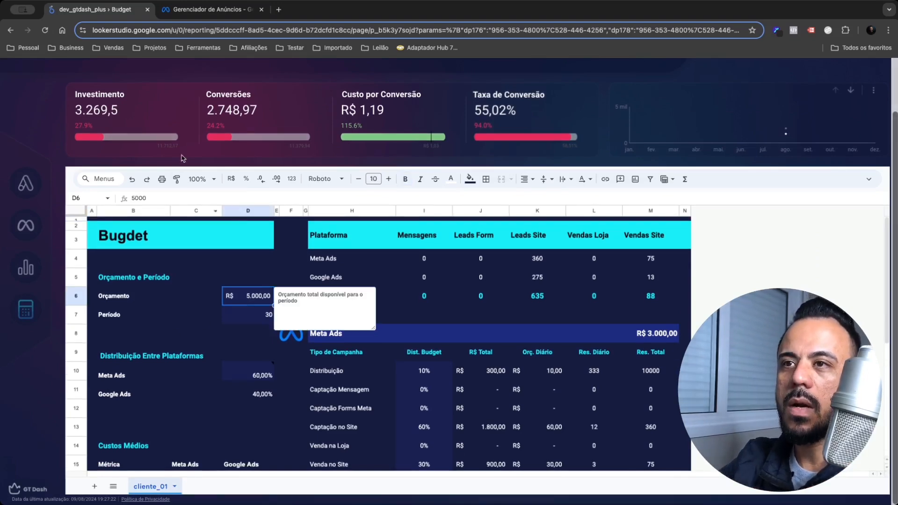
double_click(83, 106)
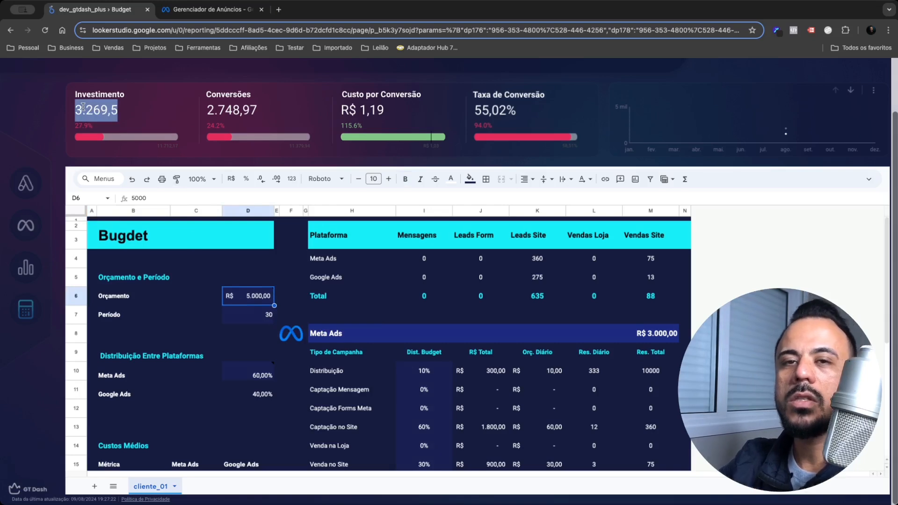
click(96, 111)
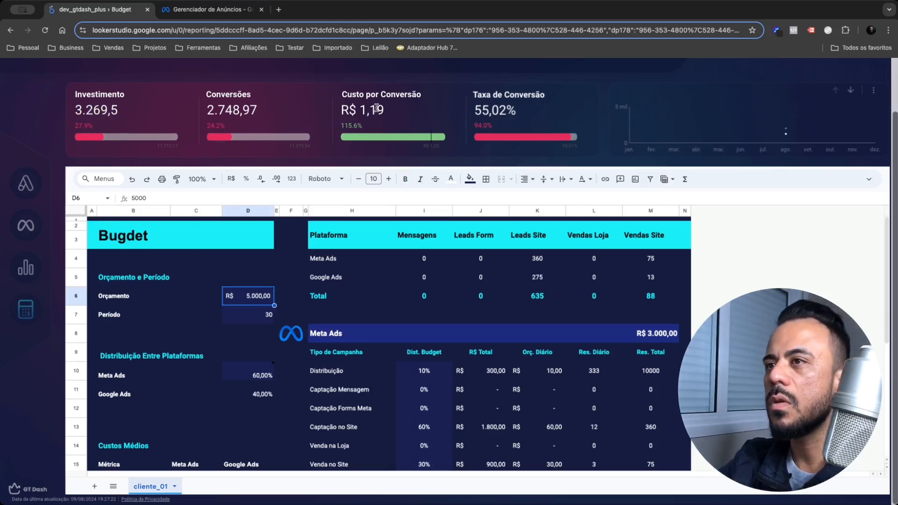
drag(387, 111, 361, 110)
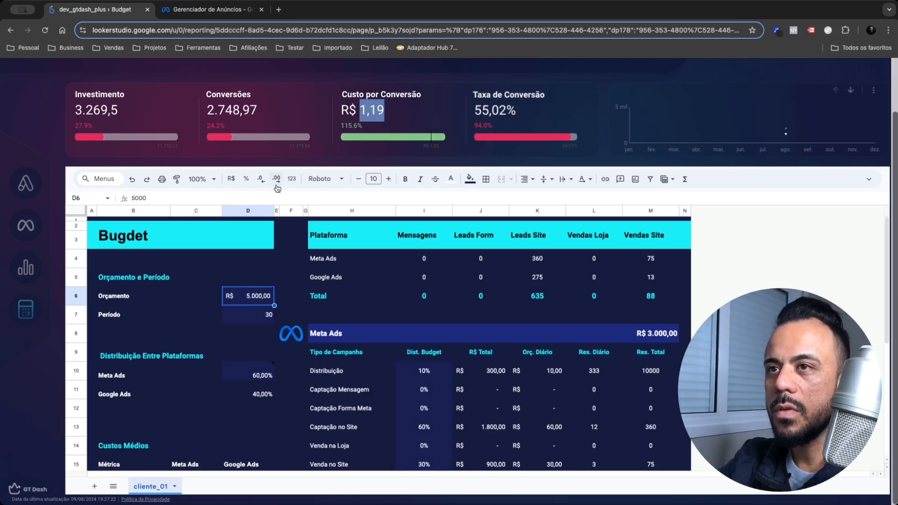
Step: Set the total Orçamento in the Bugdet sheet to 3500
click(253, 300)
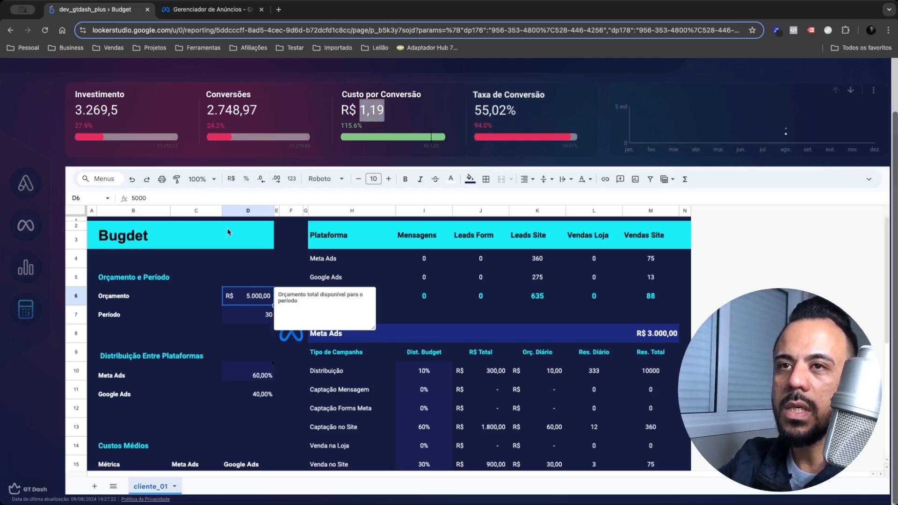
text(3500)
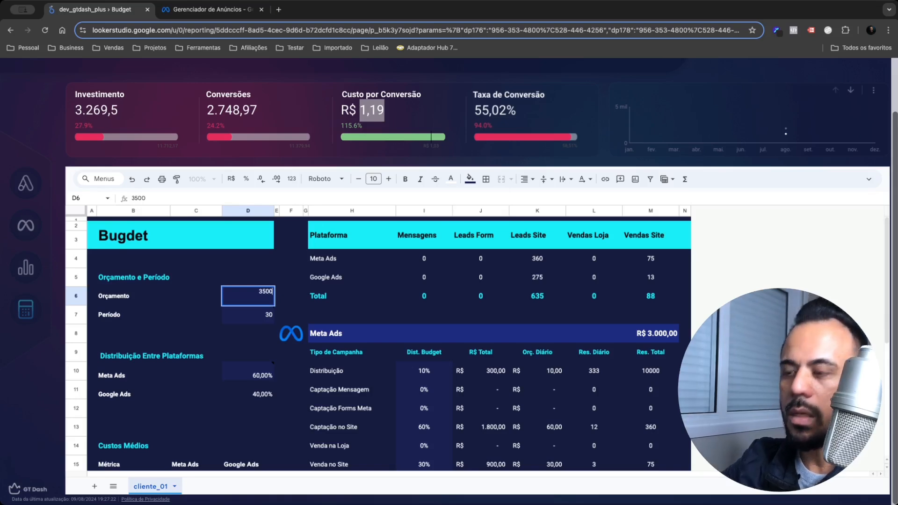
key(Return)
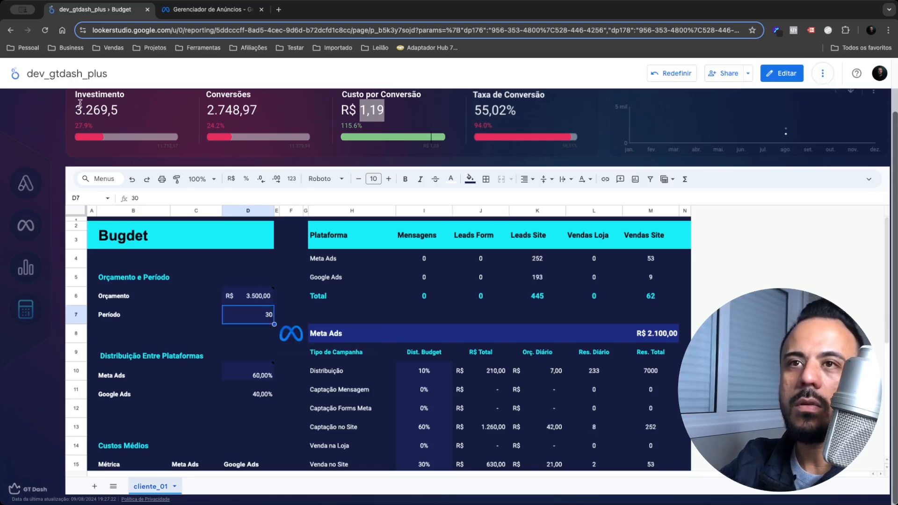
Step: Set the total Orçamento in the Bugdet sheet to 4000
click(83, 111)
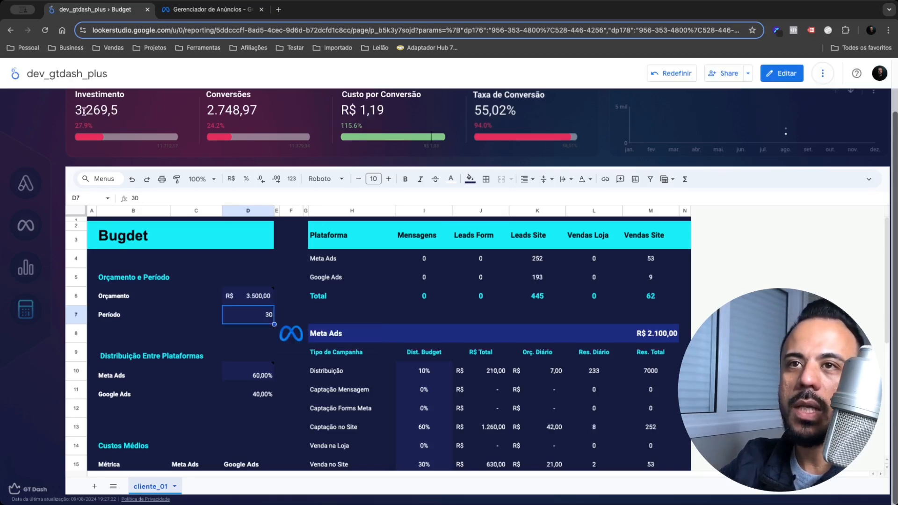
click(257, 302)
text(4000)
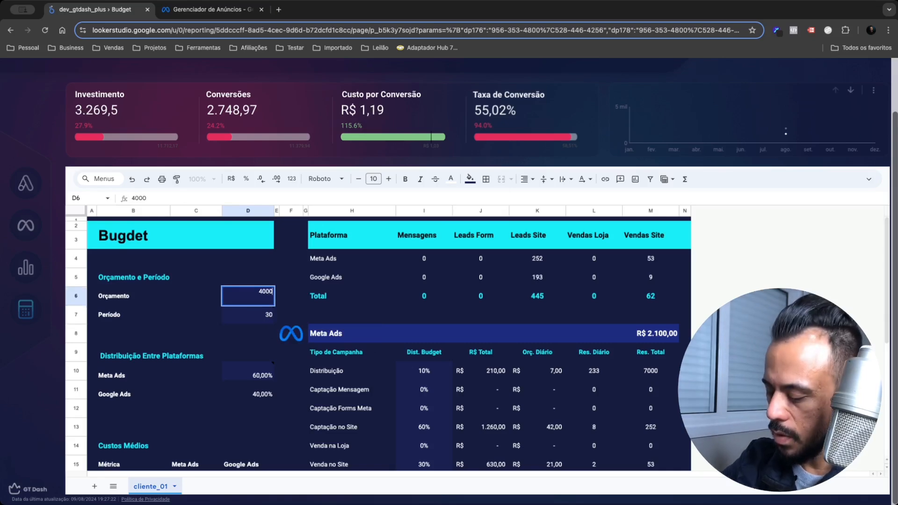
key(Return)
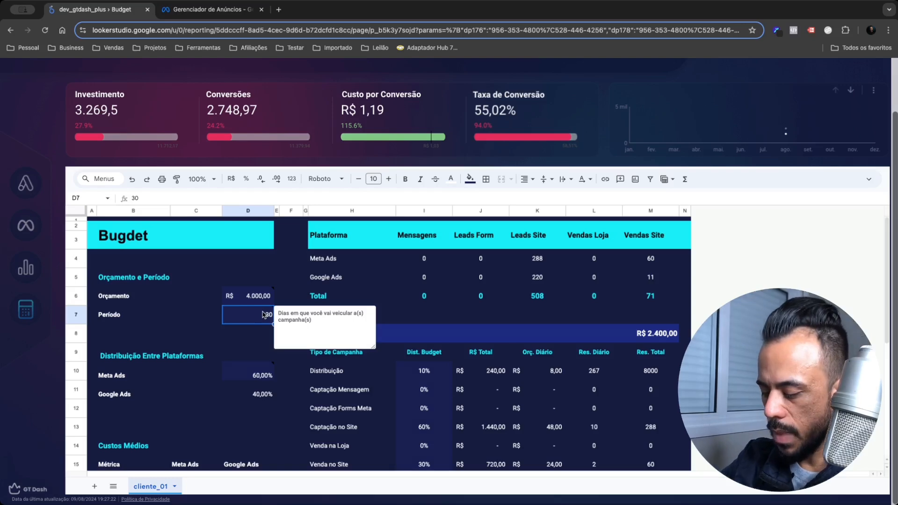
Step: Try a Período of 90 days for the campaigns and restore it to 30 days
text(90)
key(Return)
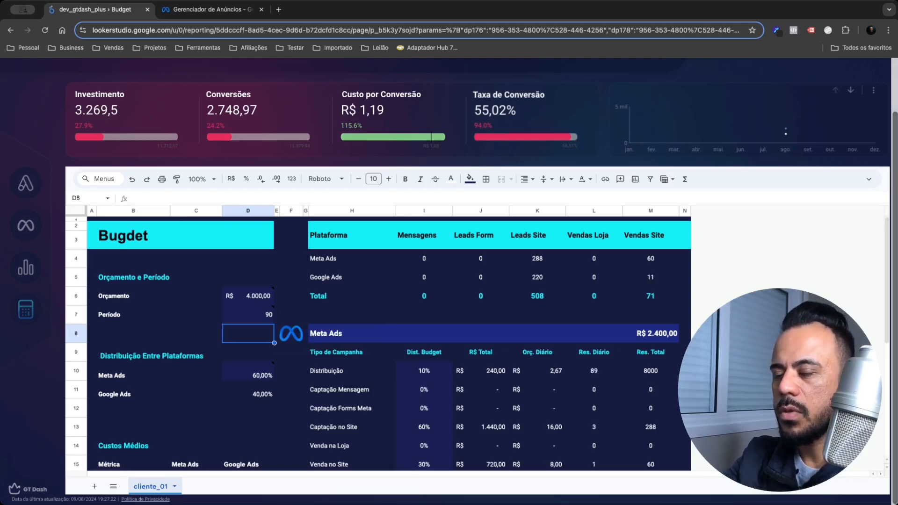
click(263, 317)
text(3)
key(Return)
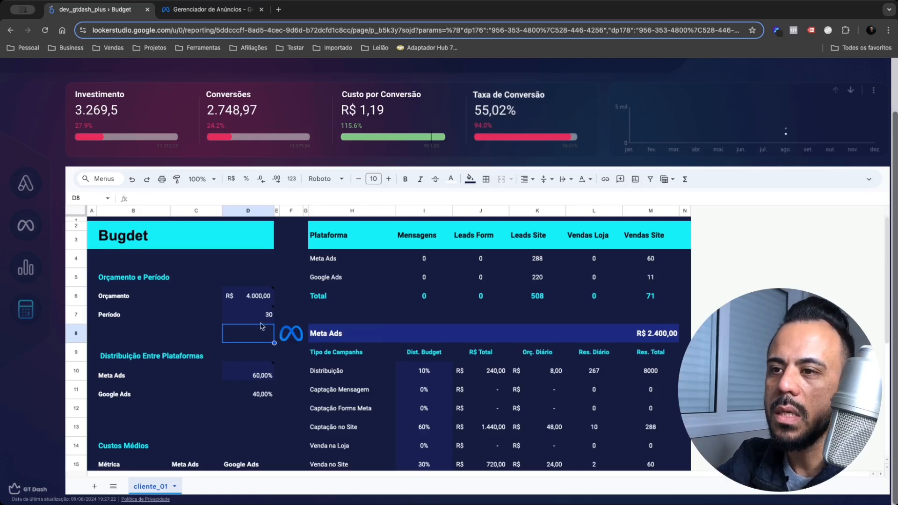
click(240, 300)
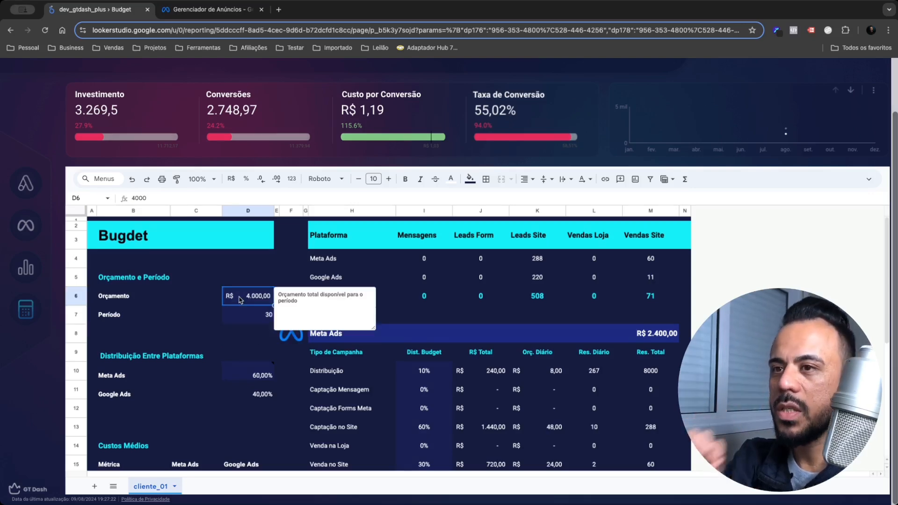
click(240, 315)
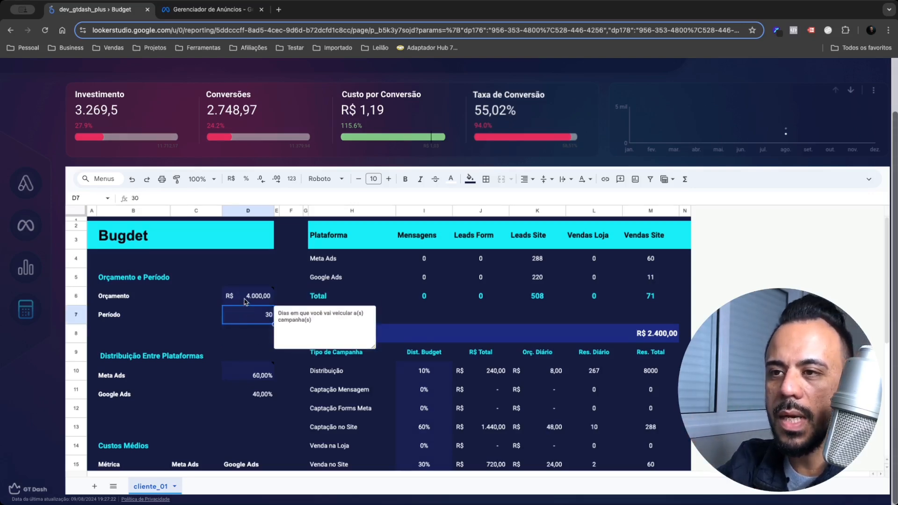
click(246, 302)
click(246, 314)
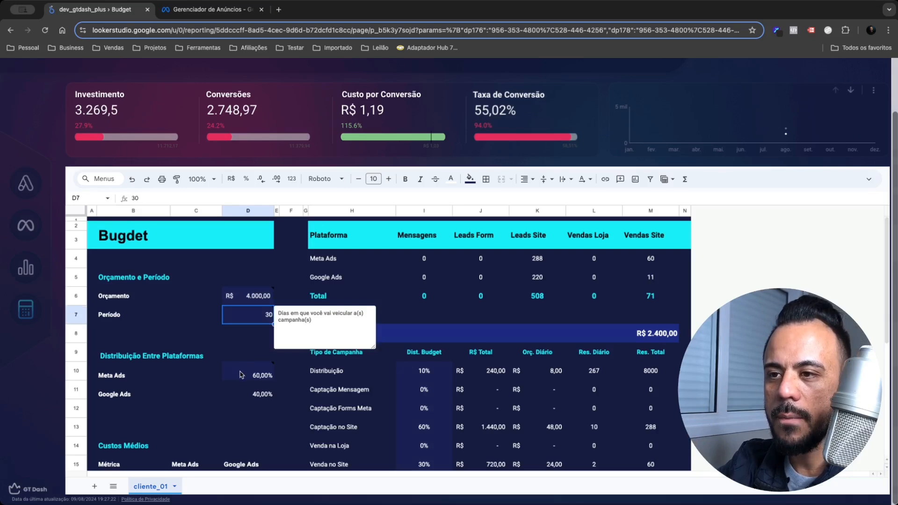
click(242, 297)
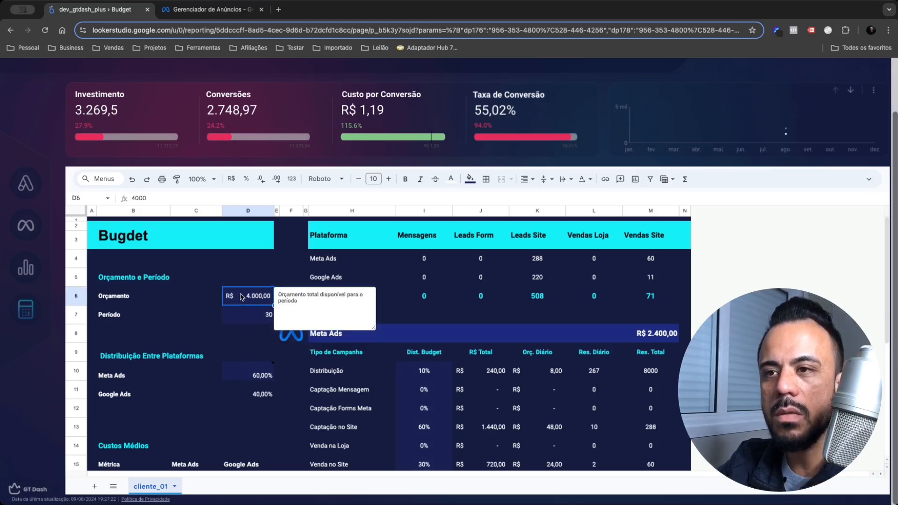
click(246, 320)
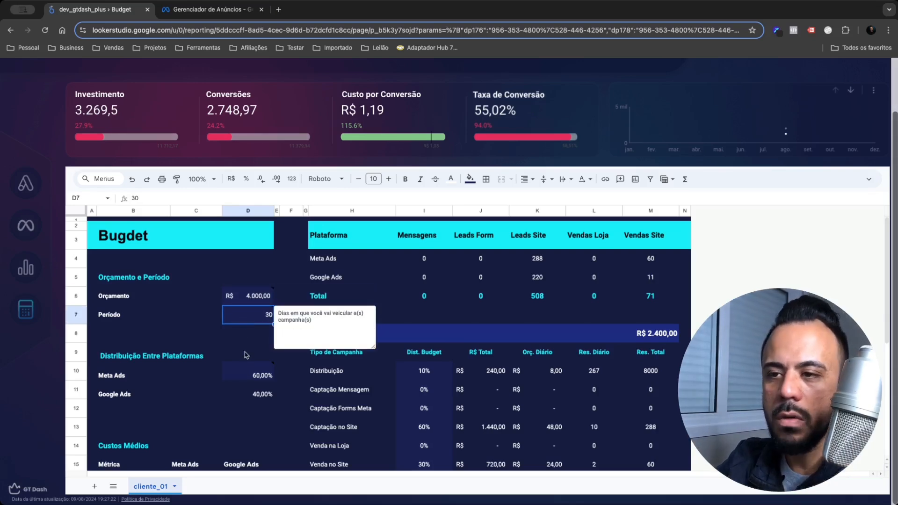
Step: Set the Meta Ads share under Distribuição Entre Plataformas to 100%
click(246, 376)
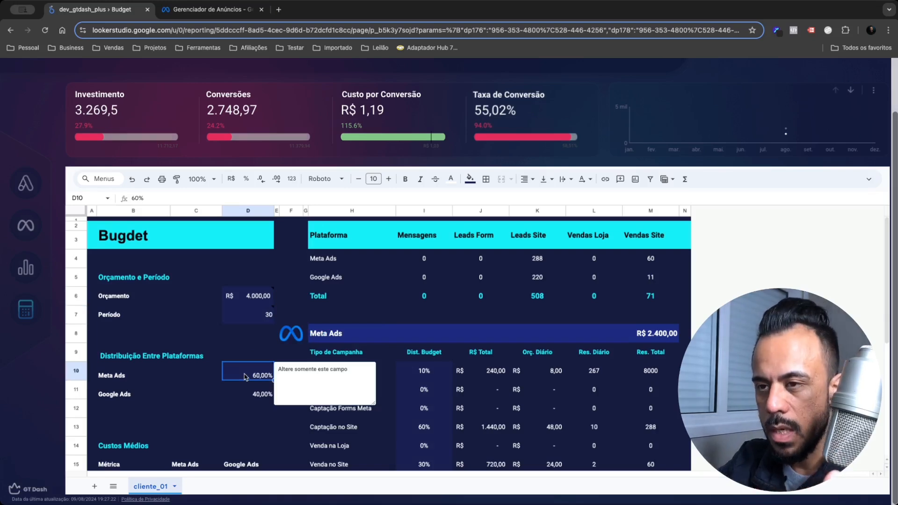
text(1)
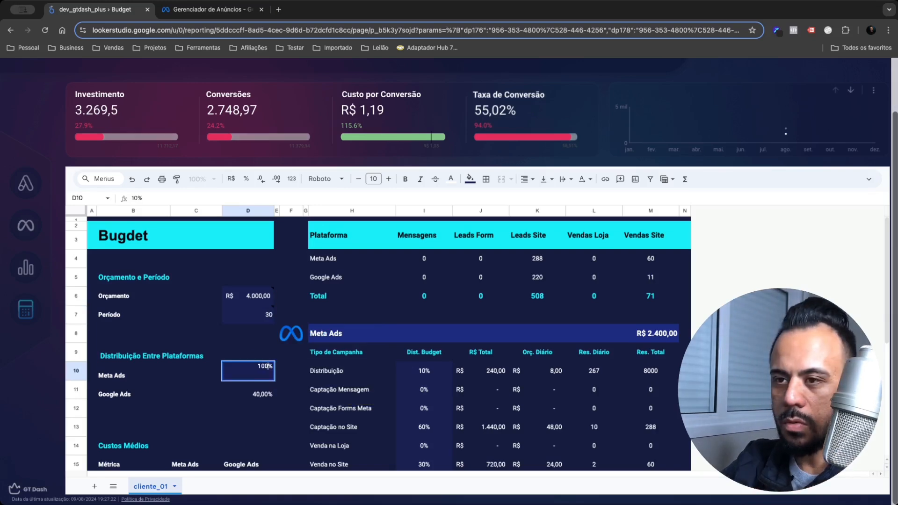
text(00)
key(Return)
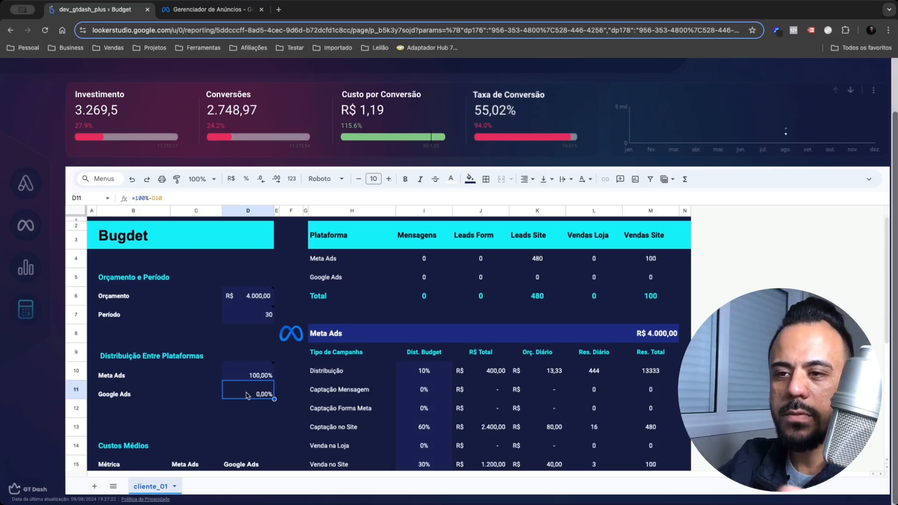
Step: Set the Meta Ads share under Distribuição Entre Plataformas to 0%
click(249, 377)
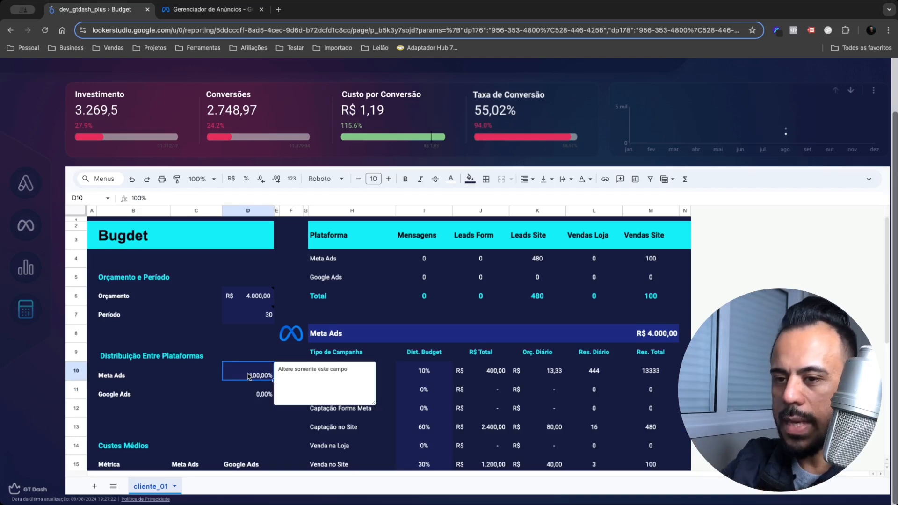
text(0)
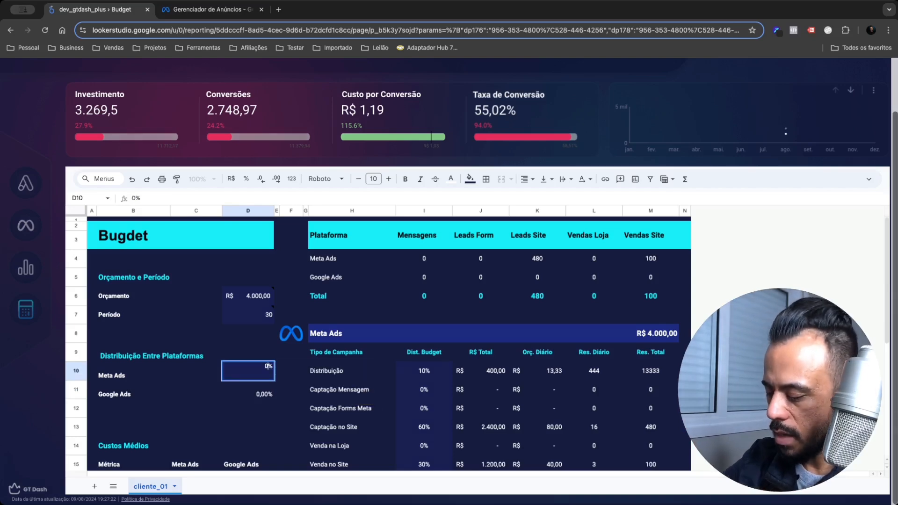
key(Return)
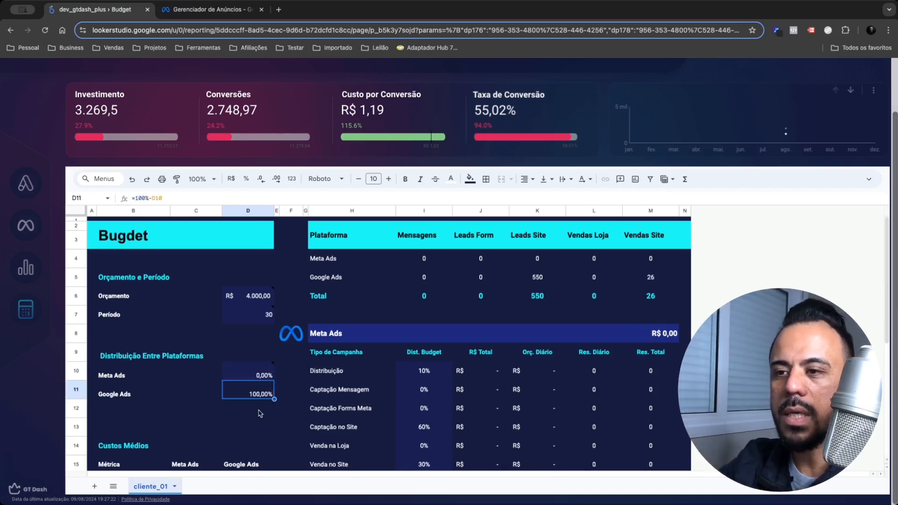
Step: Set the Meta Ads share under Distribuição Entre Plataformas to 60%
click(243, 375)
text(5)
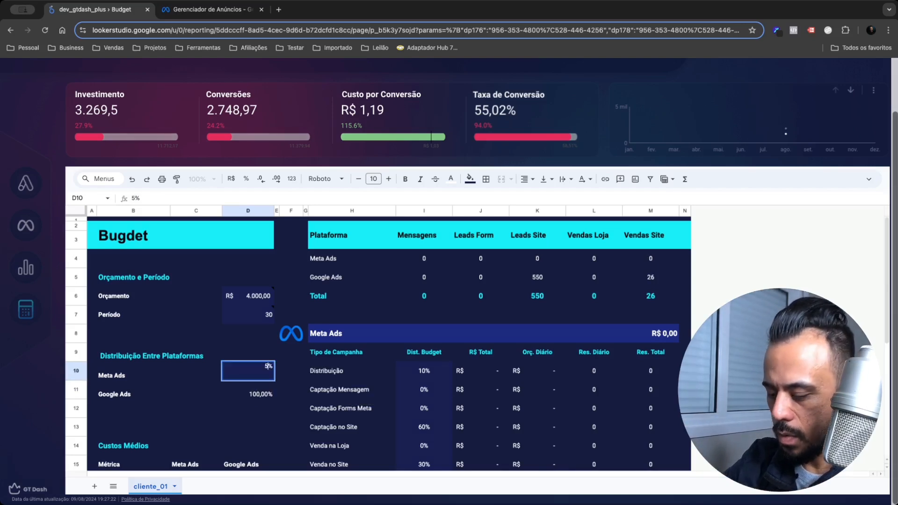
key(BackSpace)
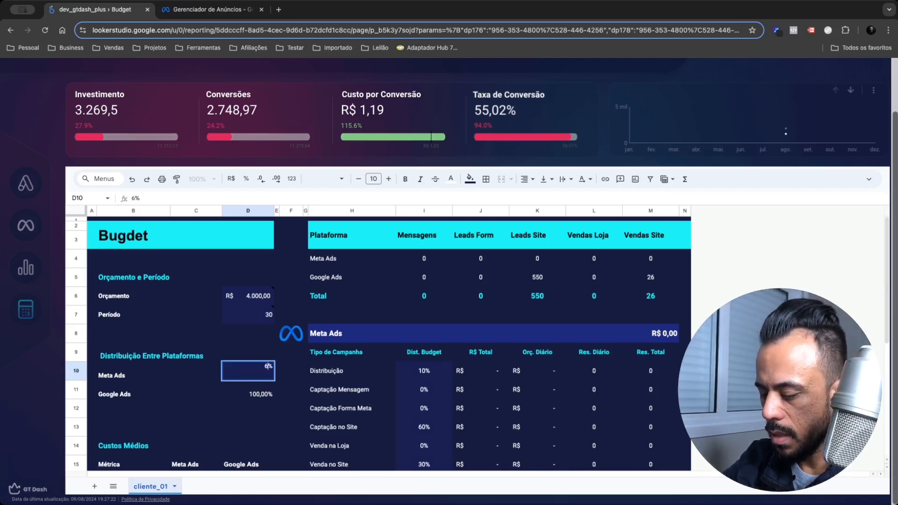
text(60)
key(Return)
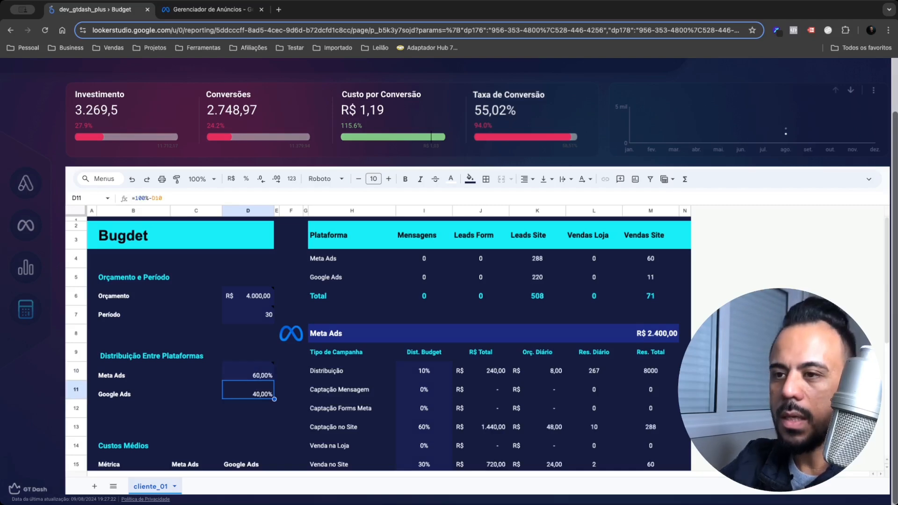
Step: Check the budget amounts allocated to the Meta Ads and Google Ads campaign tables
click(651, 335)
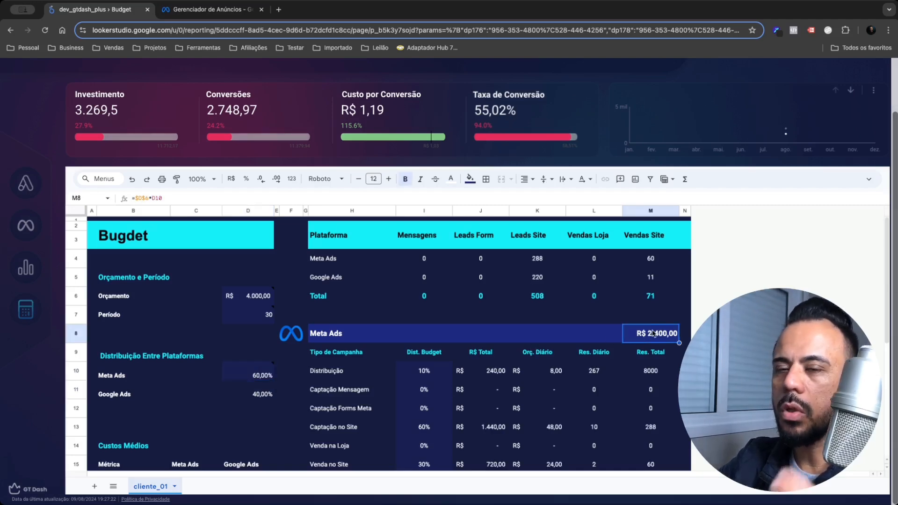
scroll(582, 346, down, 5)
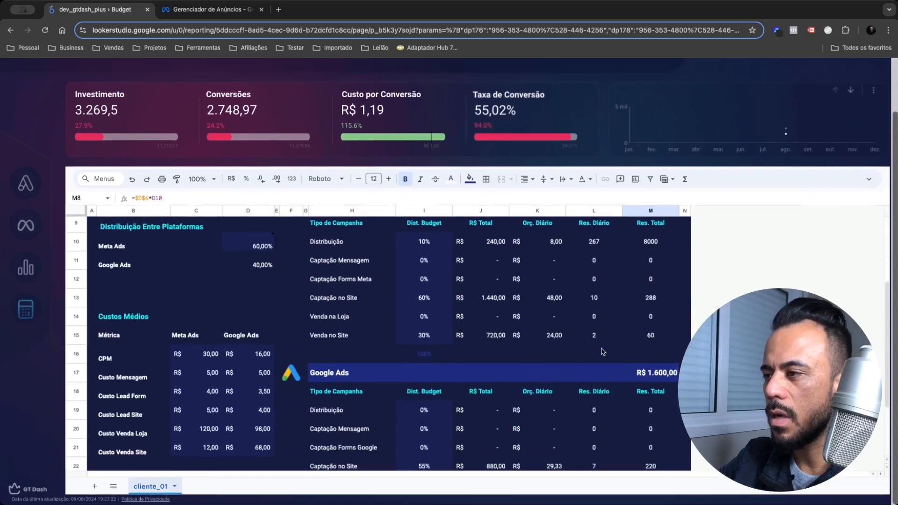
click(653, 376)
scroll(588, 386, up, 5)
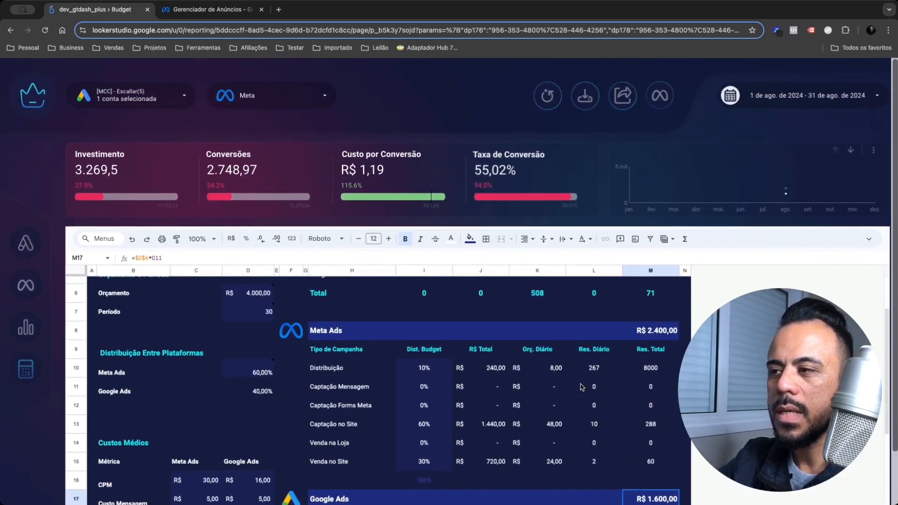
Step: Review the Custos Médios table, covering the CPM, Custo Mensagem and Custo Lead Form metrics and the costs for both platforms
scroll(262, 398, down, 5)
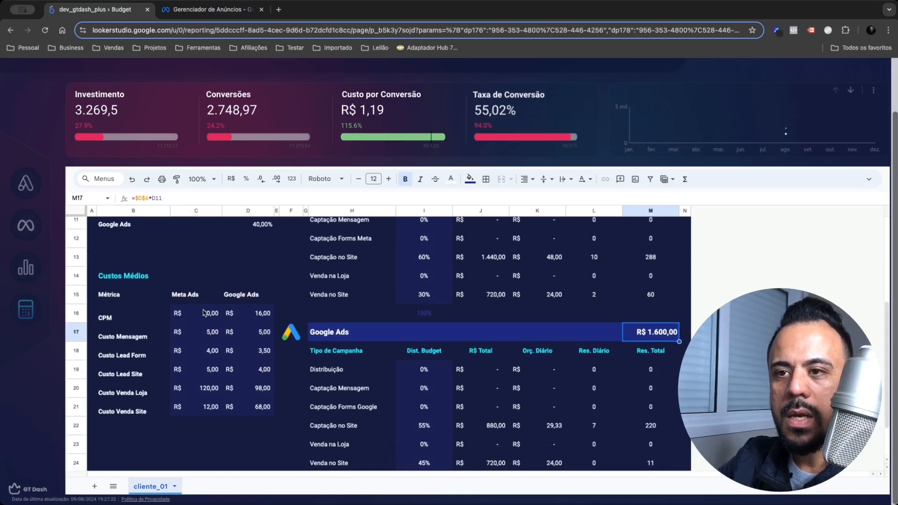
drag(204, 314, 253, 414)
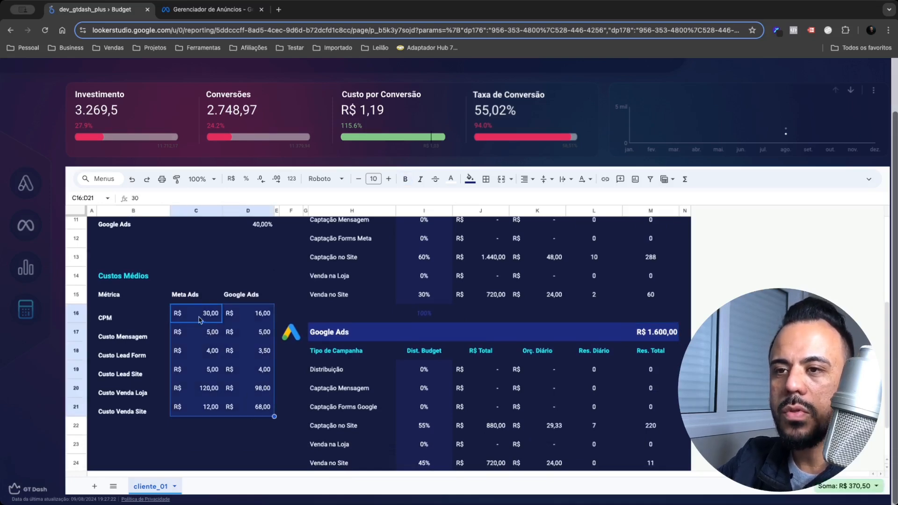
click(199, 316)
click(152, 324)
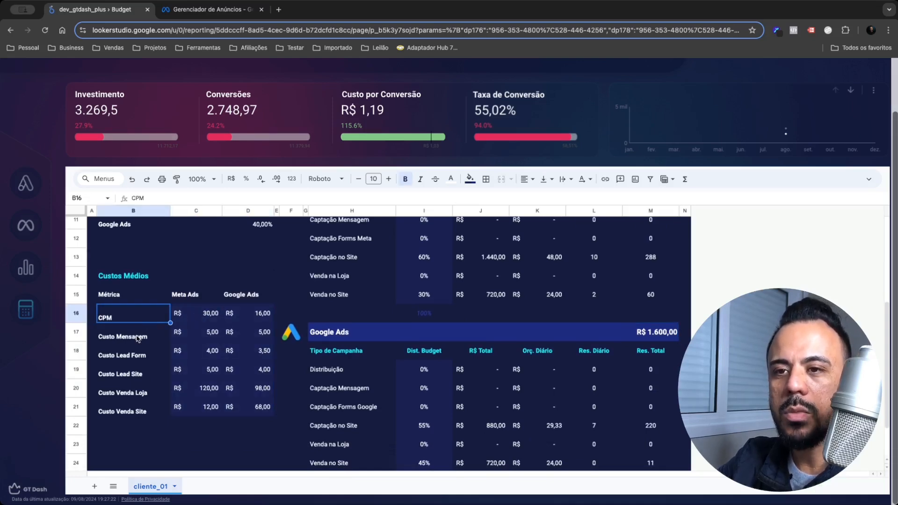
click(136, 338)
click(136, 354)
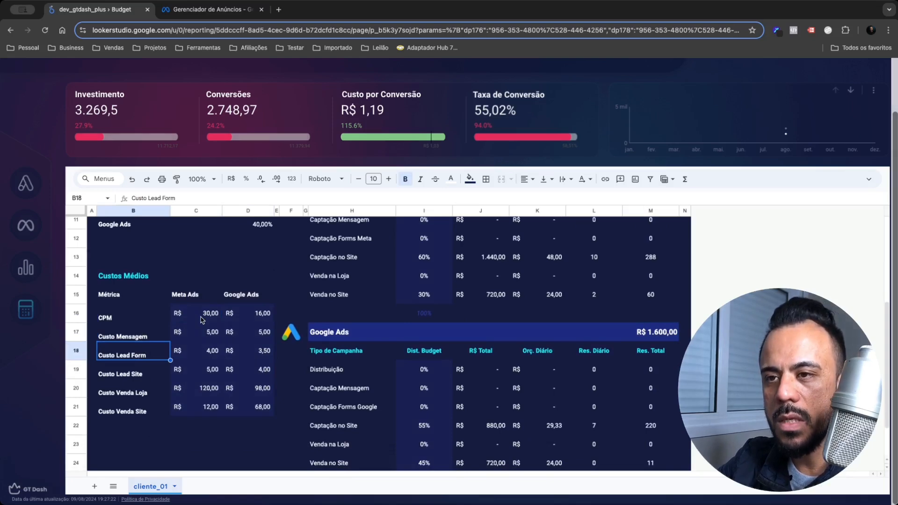
scroll(220, 323, up, 5)
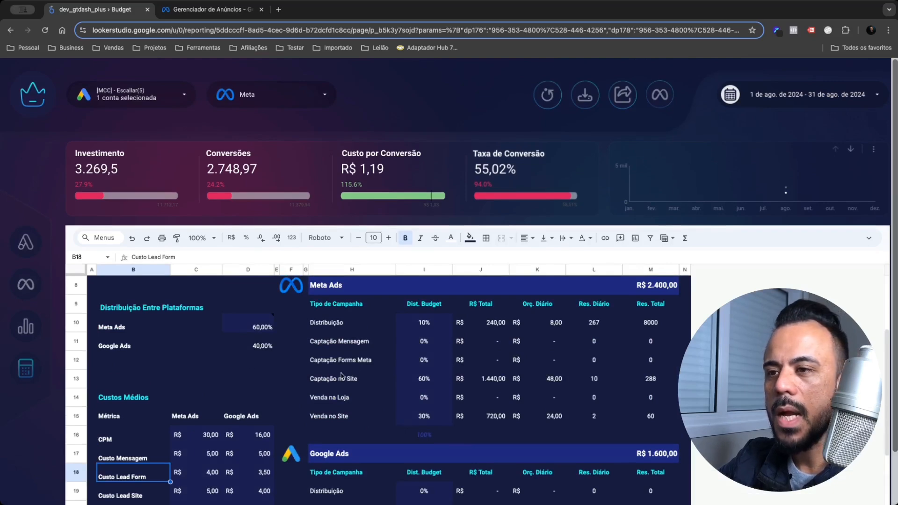
scroll(276, 403, down, 2)
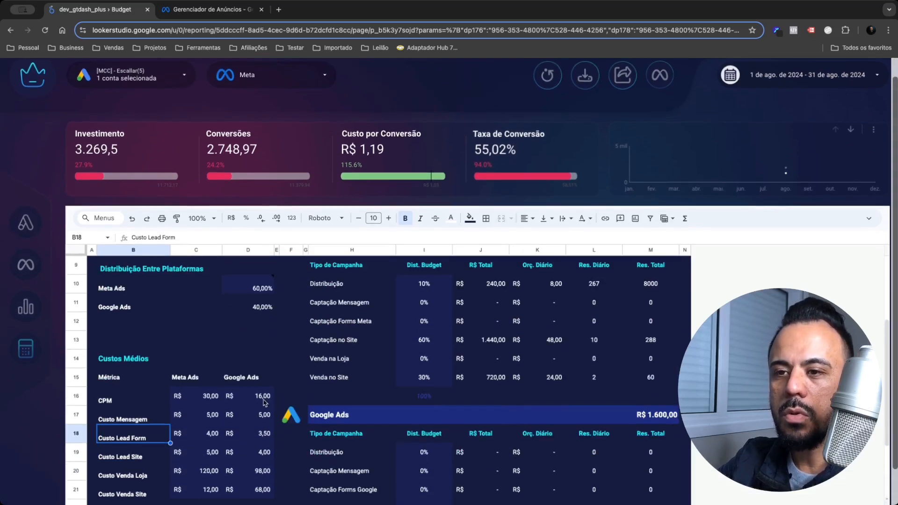
click(210, 400)
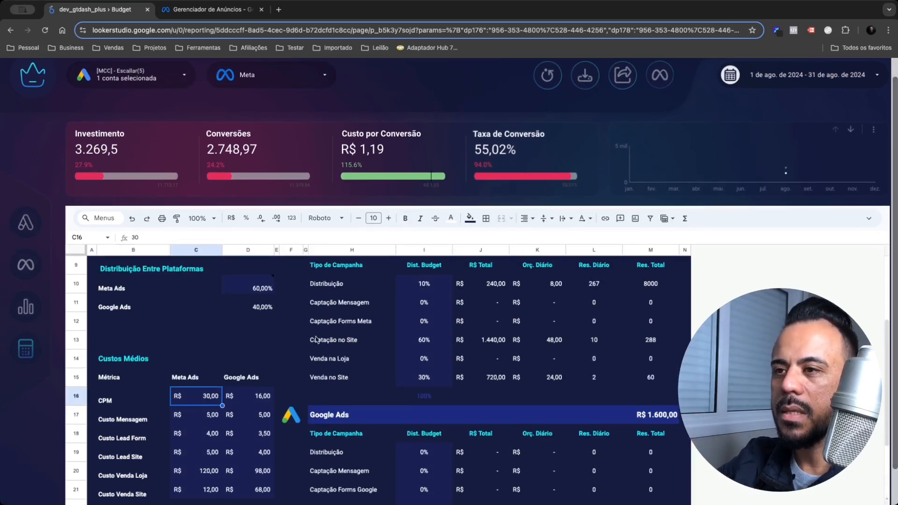
Step: Examine the Meta Ads Distribuição campaign's budget share, total, daily budget, and daily and total results against the Período
scroll(326, 333, up, 2)
click(420, 340)
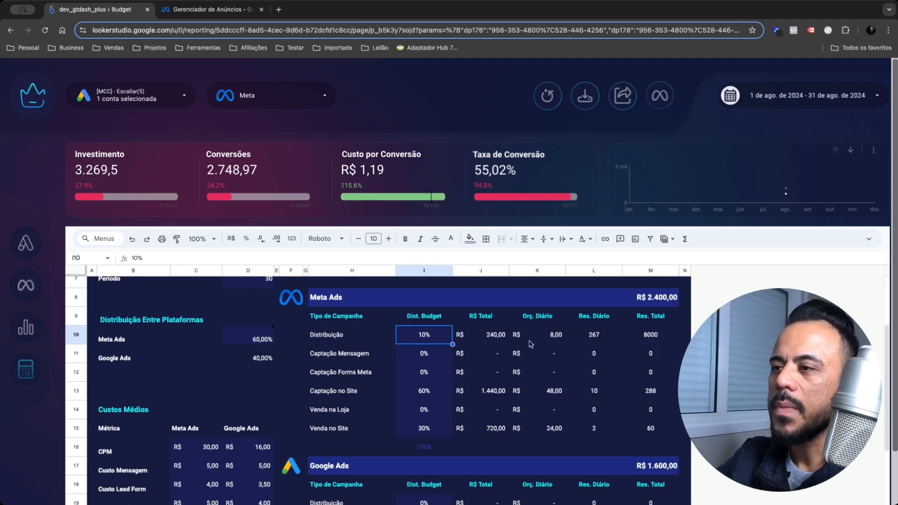
click(487, 339)
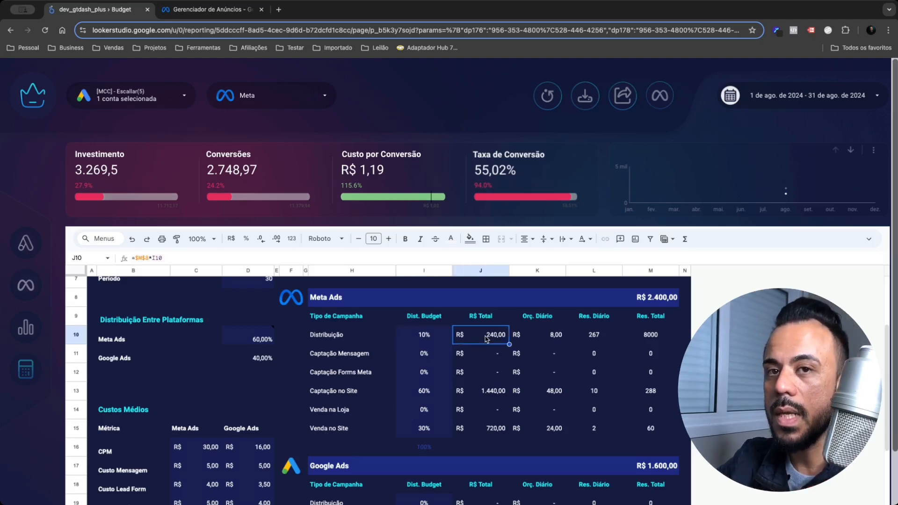
scroll(421, 346, up, 2)
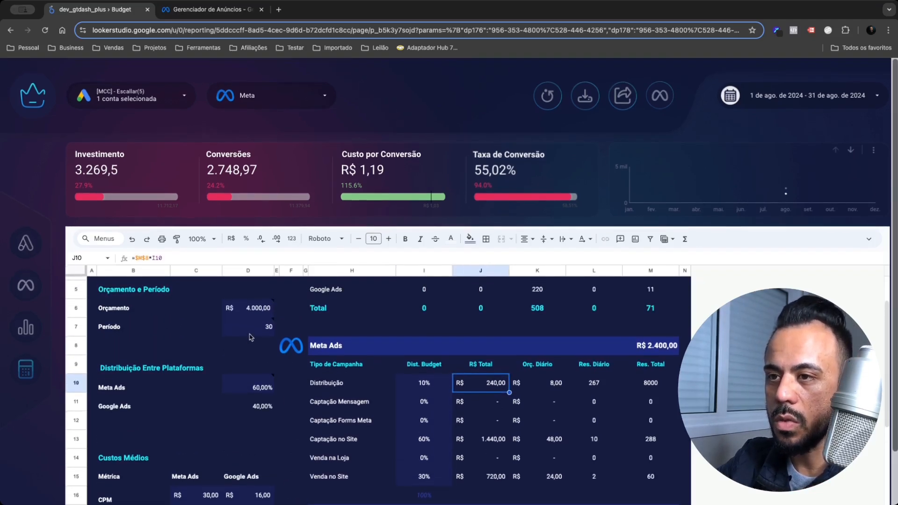
mouse_move(257, 333)
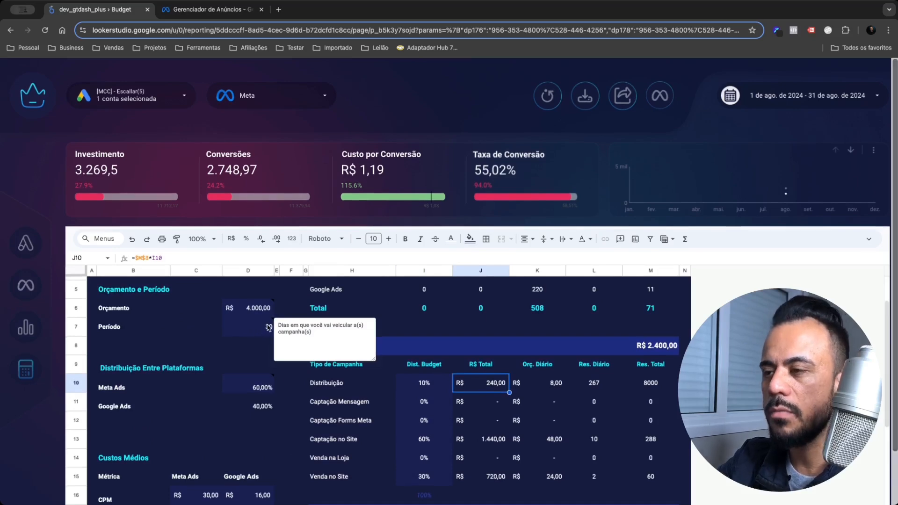
click(551, 385)
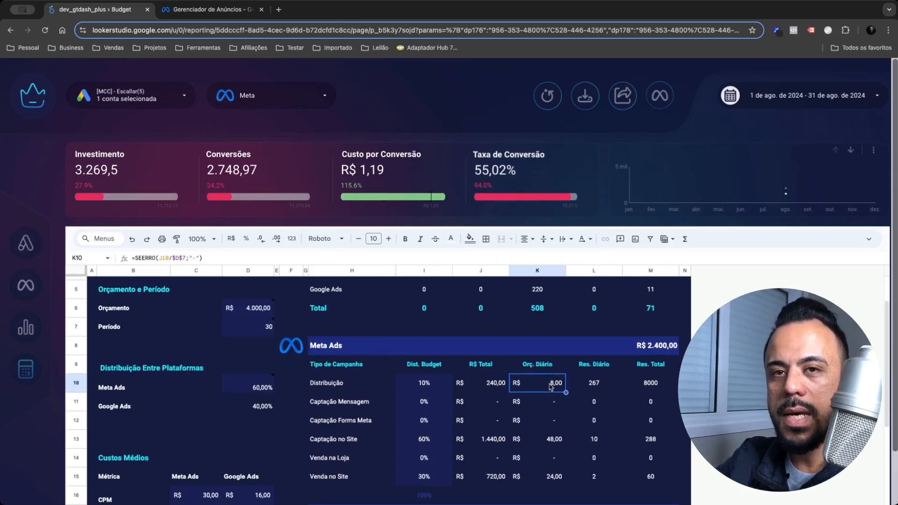
click(612, 384)
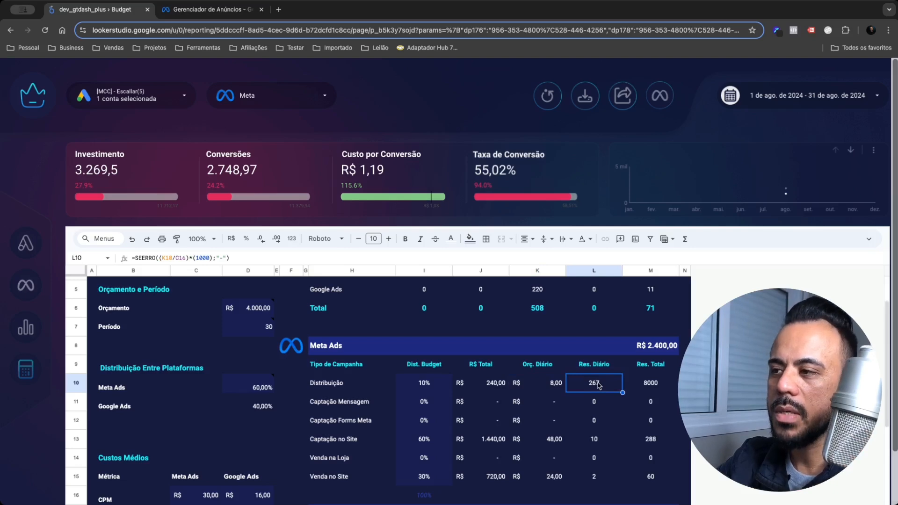
click(650, 391)
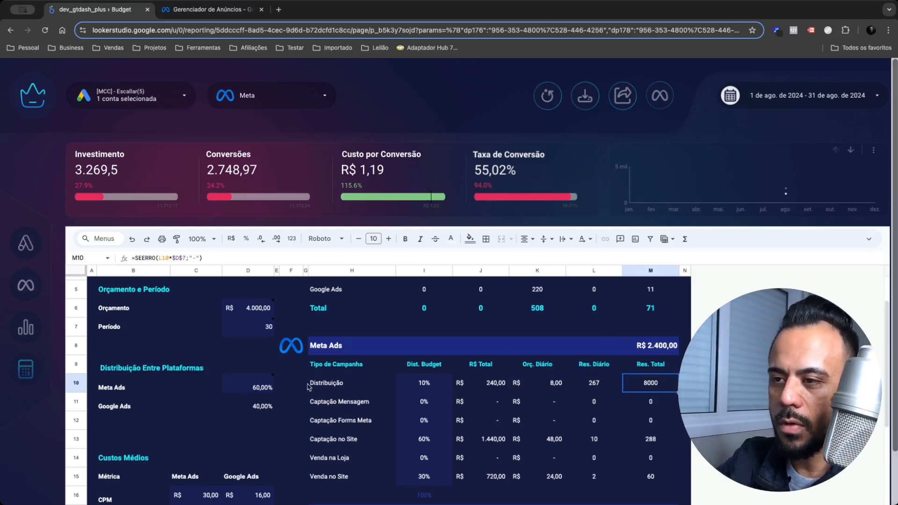
Step: Examine the Meta Ads Captação no Site campaign's budget share, total, daily budget, and daily and total results
scroll(350, 418, down, 3)
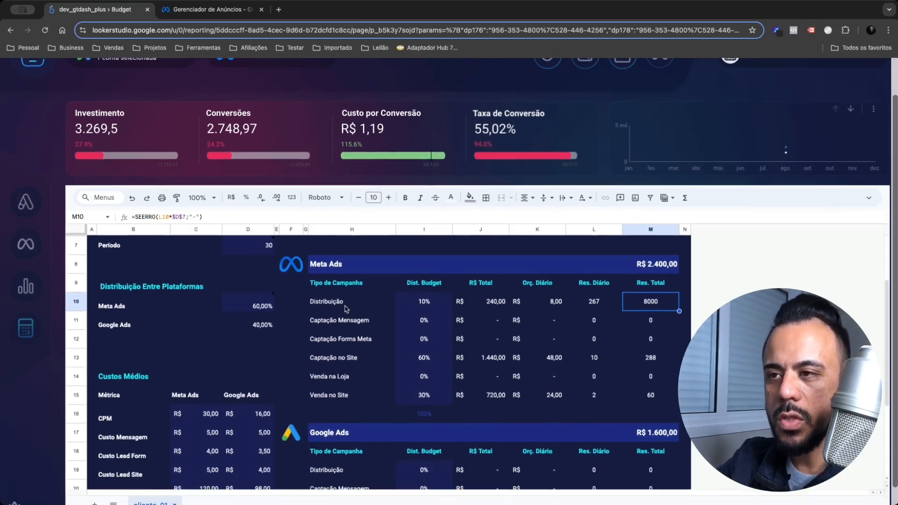
click(365, 363)
click(425, 364)
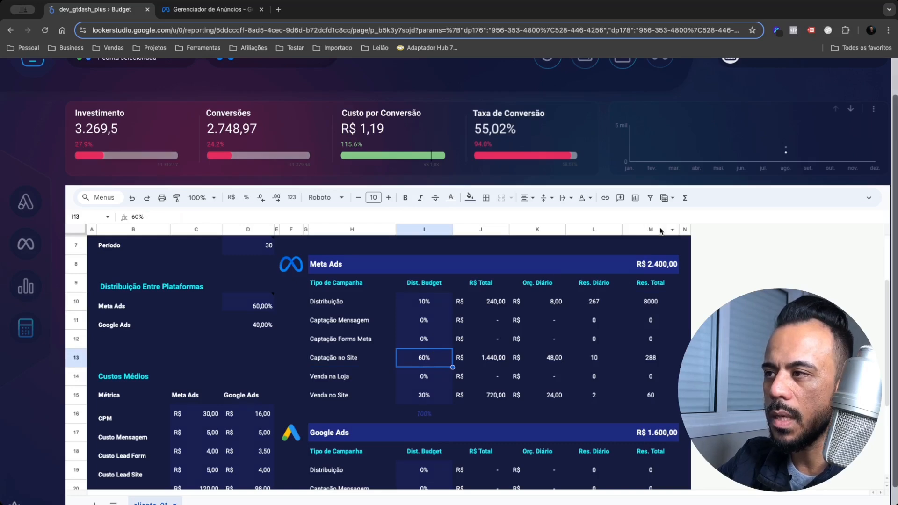
click(489, 363)
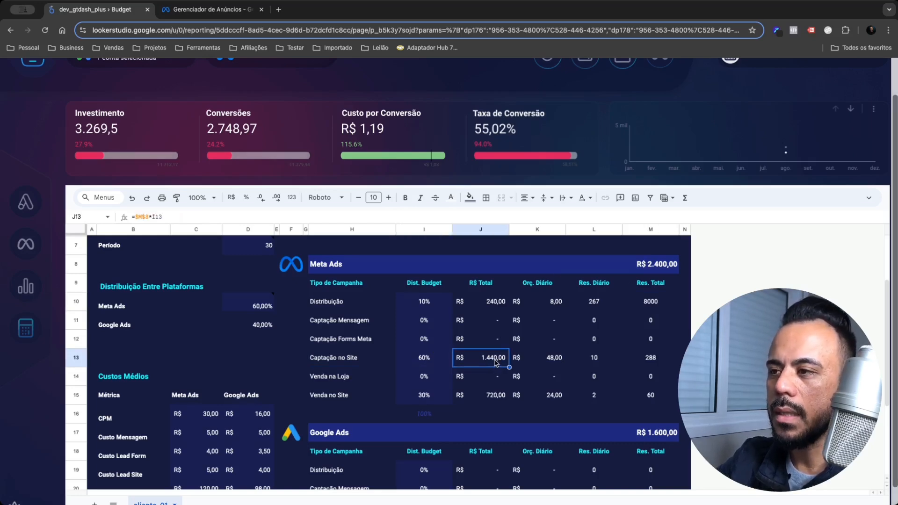
click(555, 360)
click(596, 360)
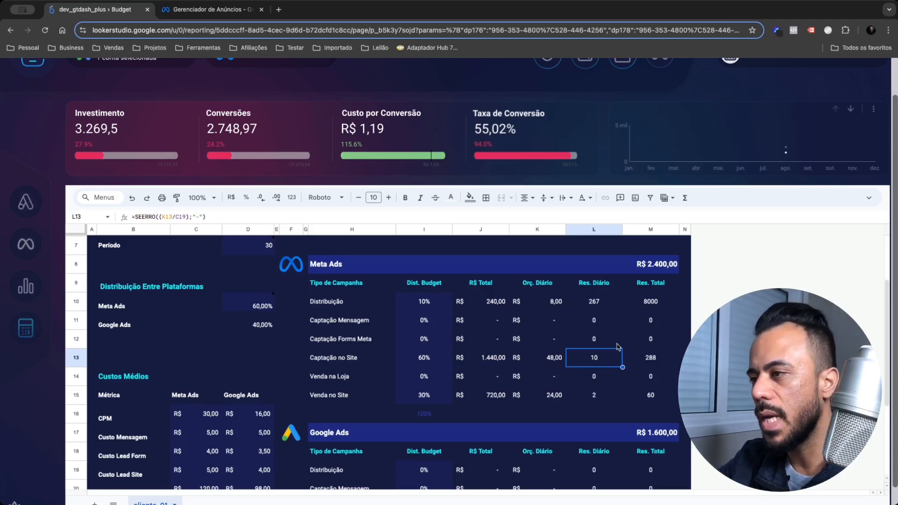
click(668, 364)
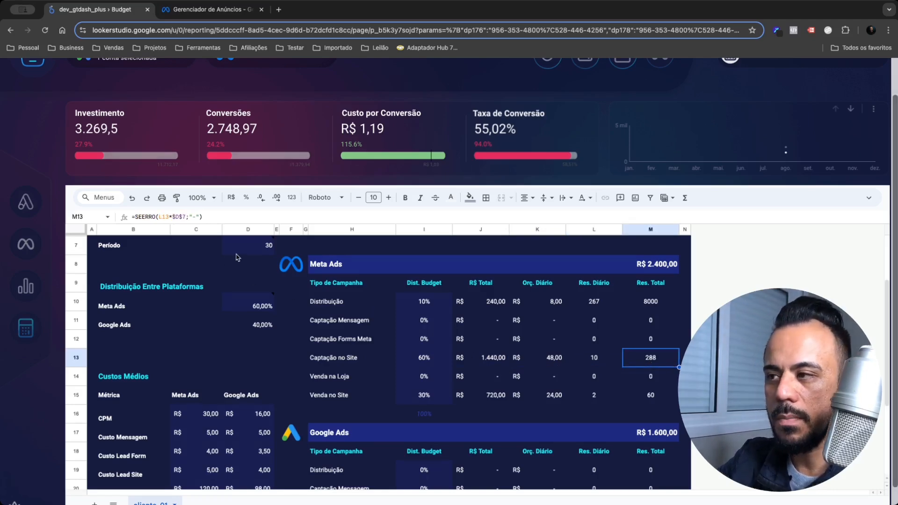
Step: Inspect the Meta Ads Venda no Site campaign's budget share and total, and look over the Google Ads campaign table
click(360, 397)
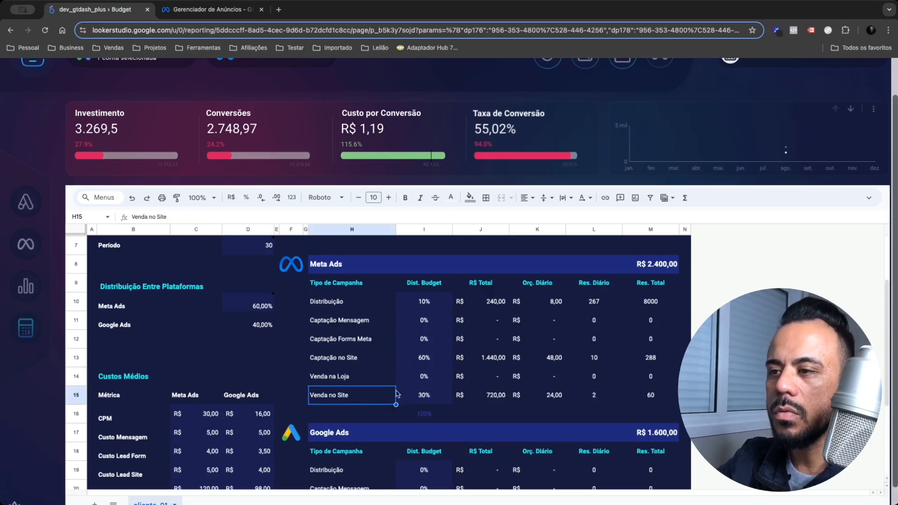
click(422, 395)
click(490, 396)
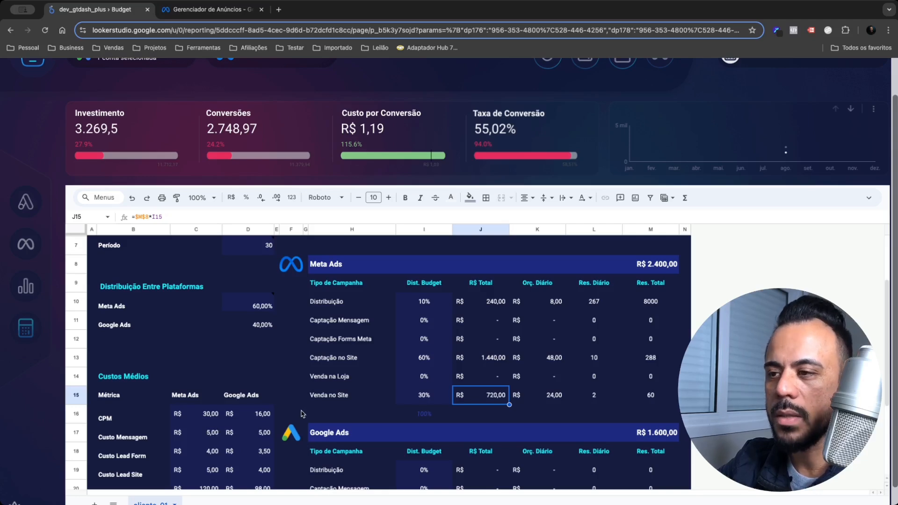
scroll(302, 413, down, 5)
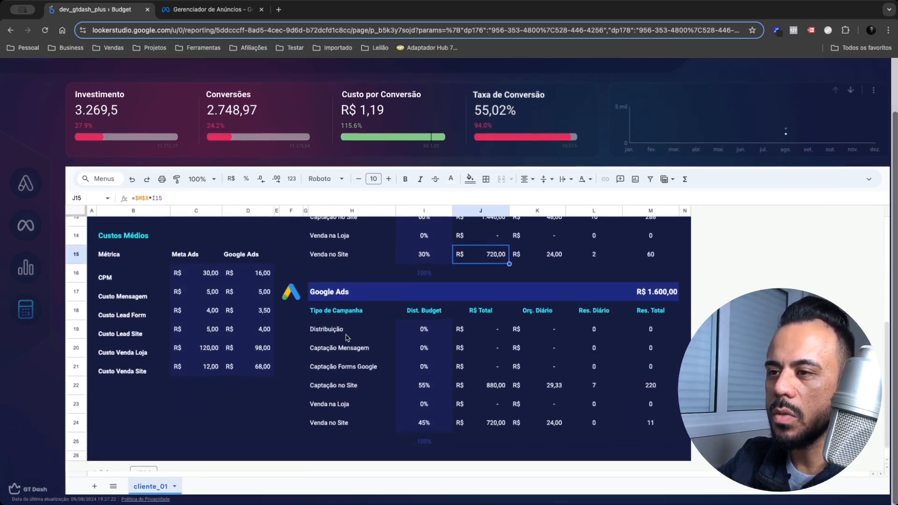
scroll(347, 338, up, 5)
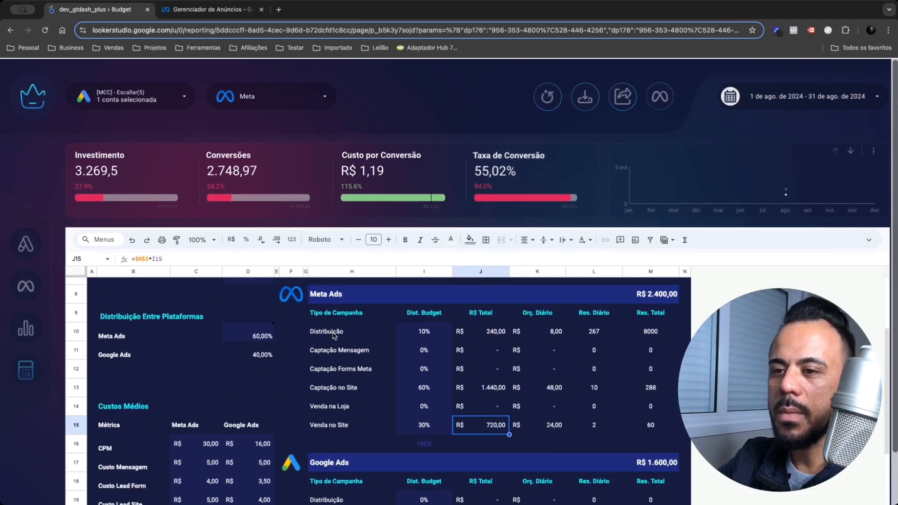
Step: Set the Dist. Budget of Captação Mensagem under Meta Ads to 30% and check the sum cell below the campaign shares
click(421, 335)
click(424, 350)
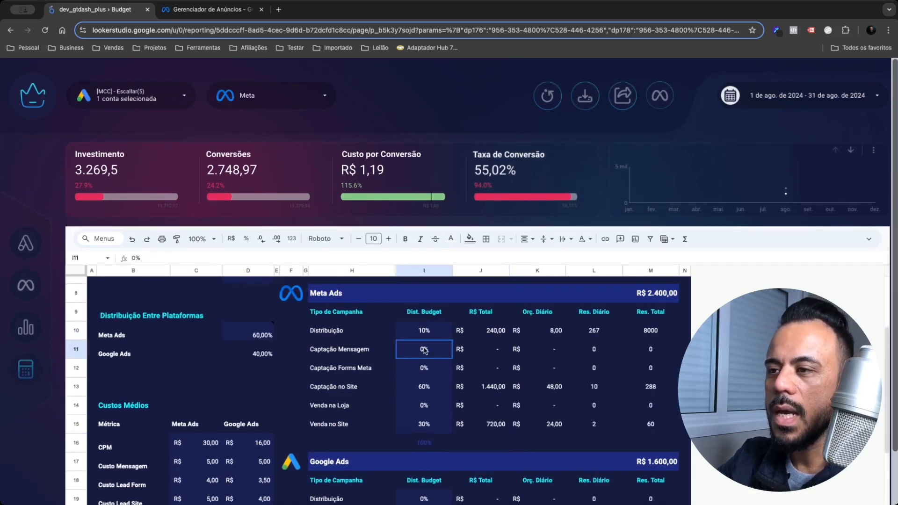
click(425, 369)
click(426, 386)
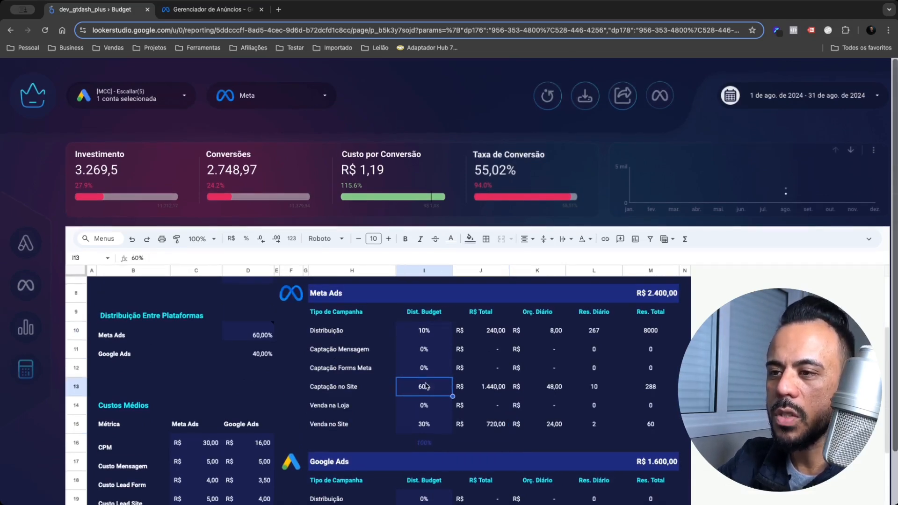
click(421, 354)
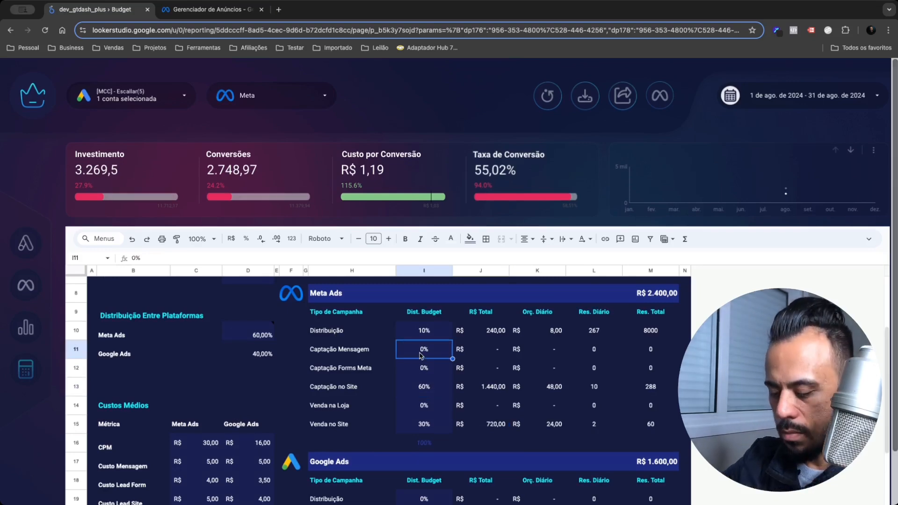
text(30)
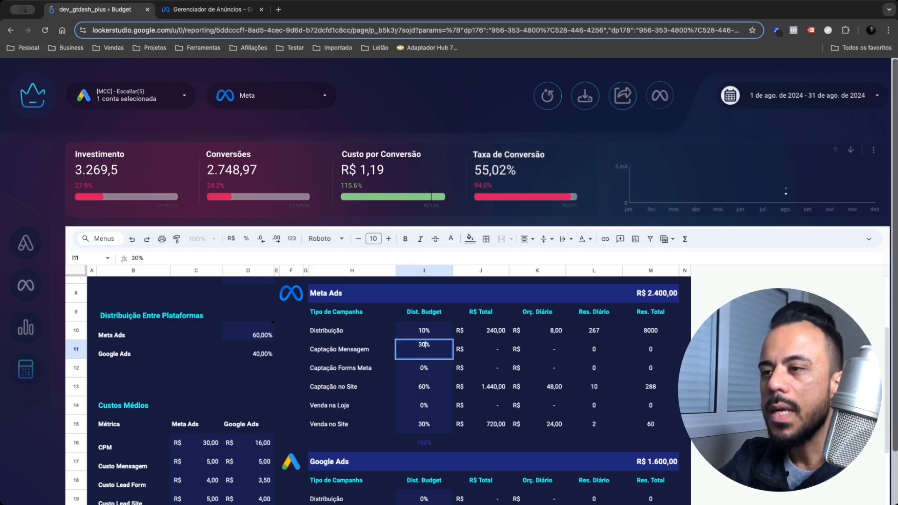
key(Return)
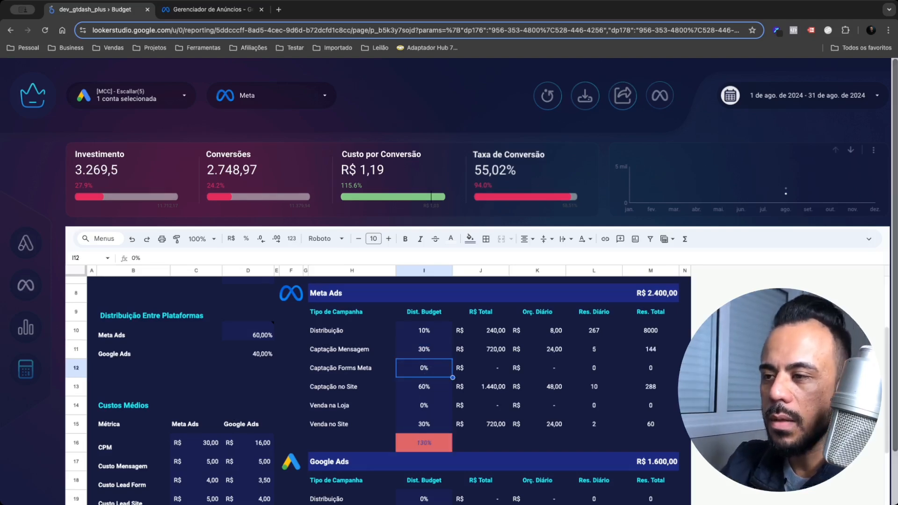
click(429, 447)
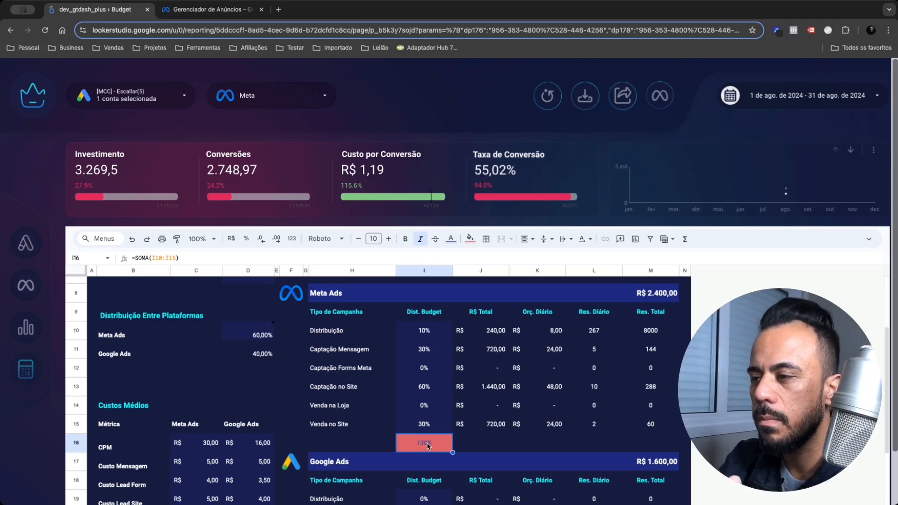
Step: Set the Dist. Budget of Captação no Site under Meta Ads to 30% and check the sum of the campaign shares
click(423, 353)
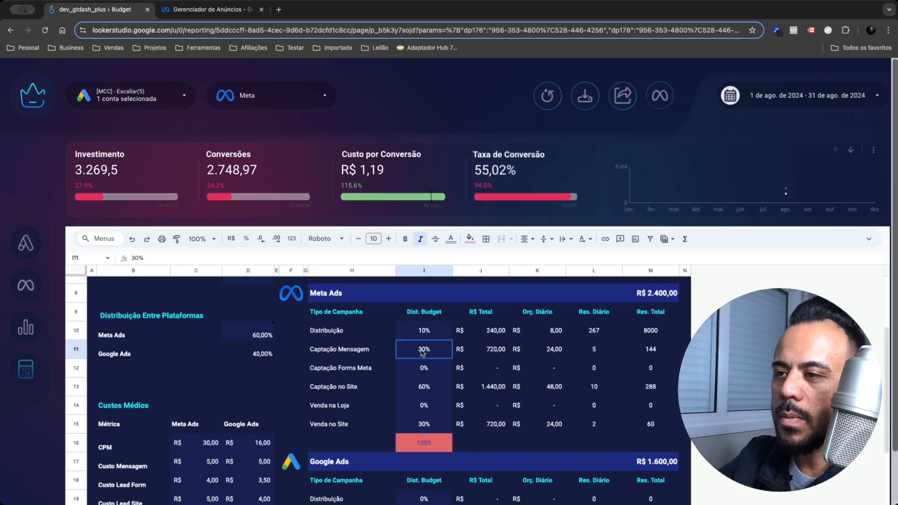
click(422, 386)
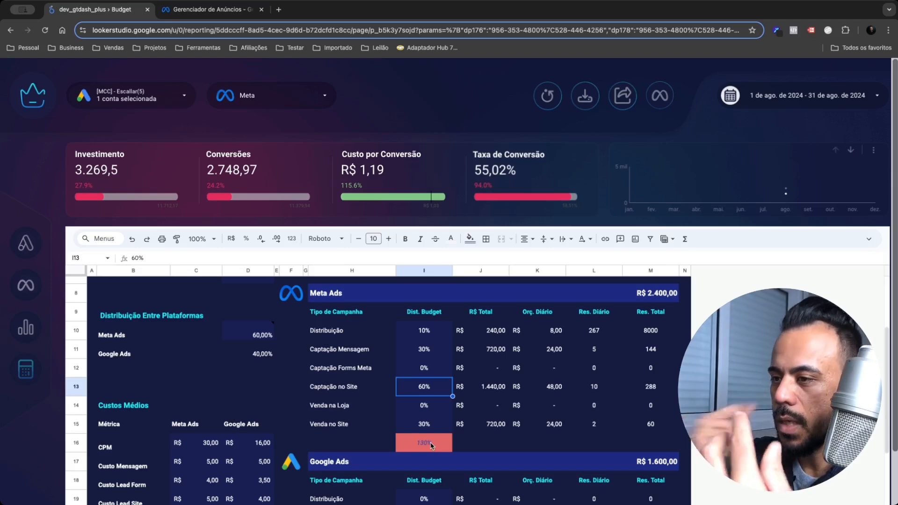
scroll(431, 440, down, 2)
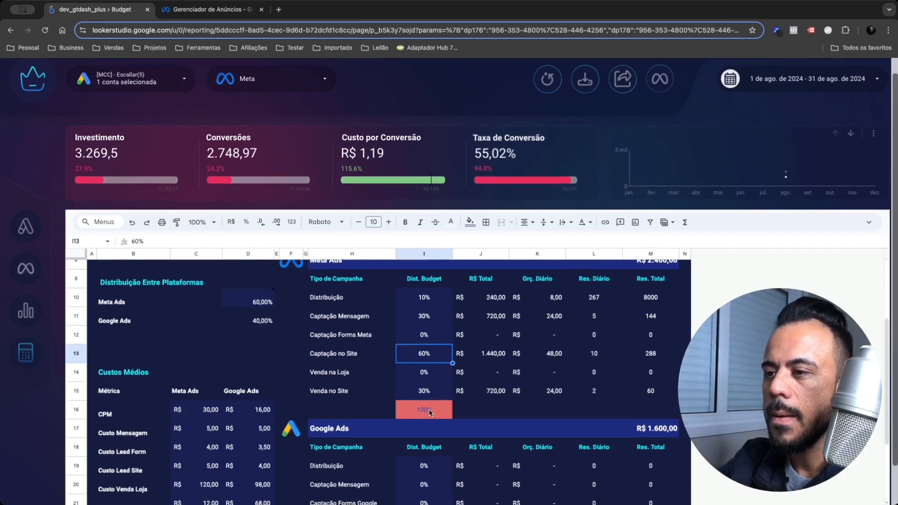
text(30)
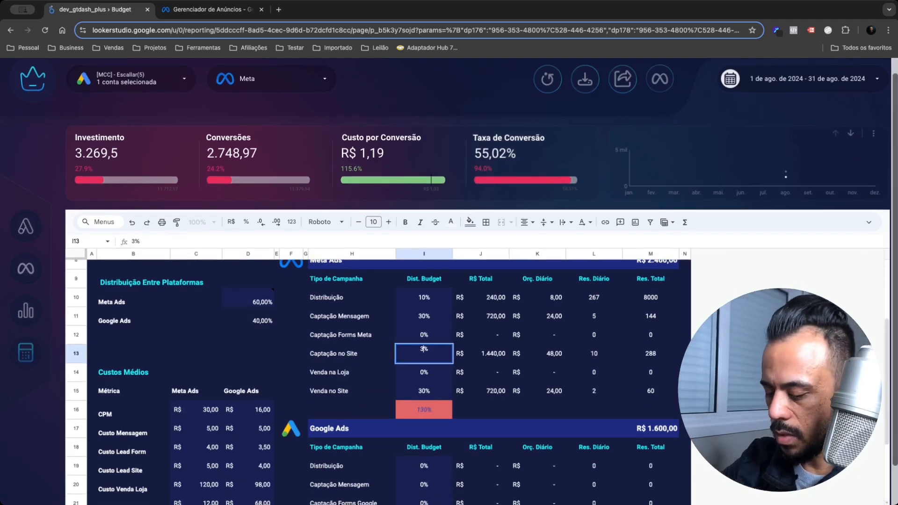
key(Return)
click(410, 415)
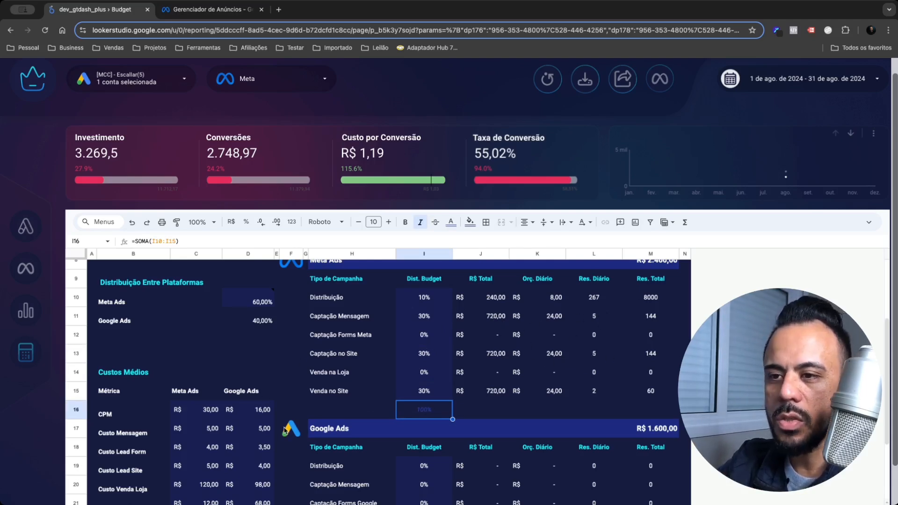
Step: Set the Meta Ads Custo Mensagem in the Custos Médios table to 3,5
scroll(285, 430, down, 3)
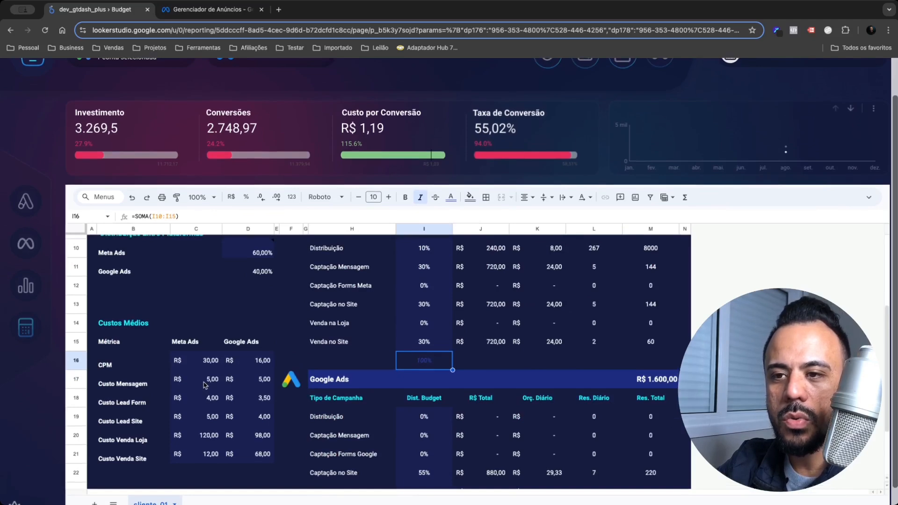
click(205, 385)
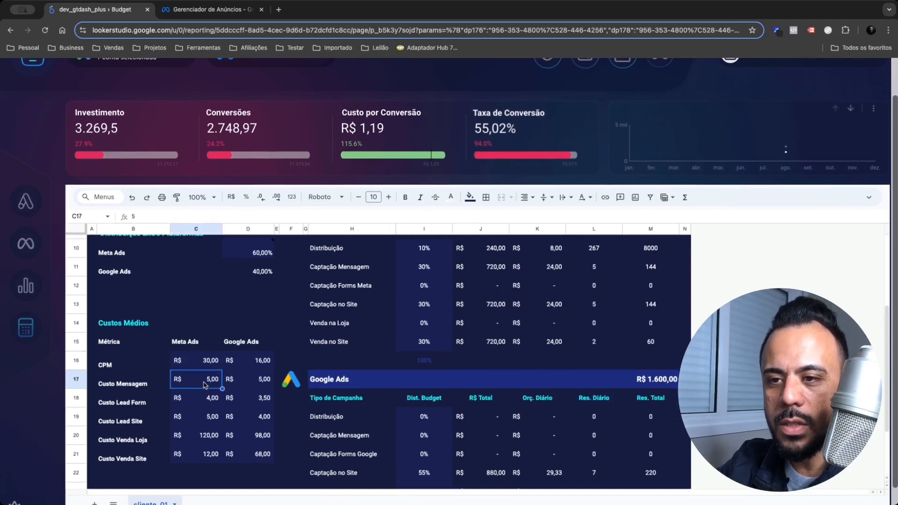
click(134, 419)
click(211, 414)
click(209, 383)
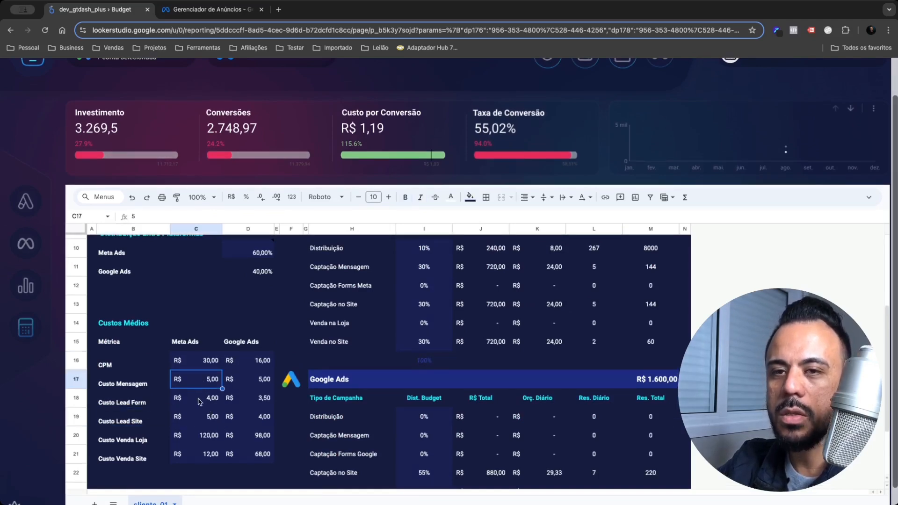
text(3,5)
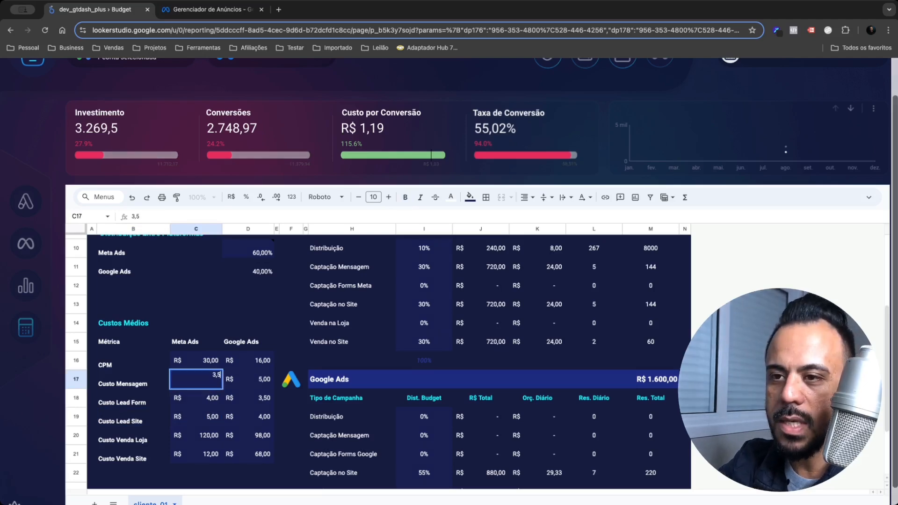
key(Return)
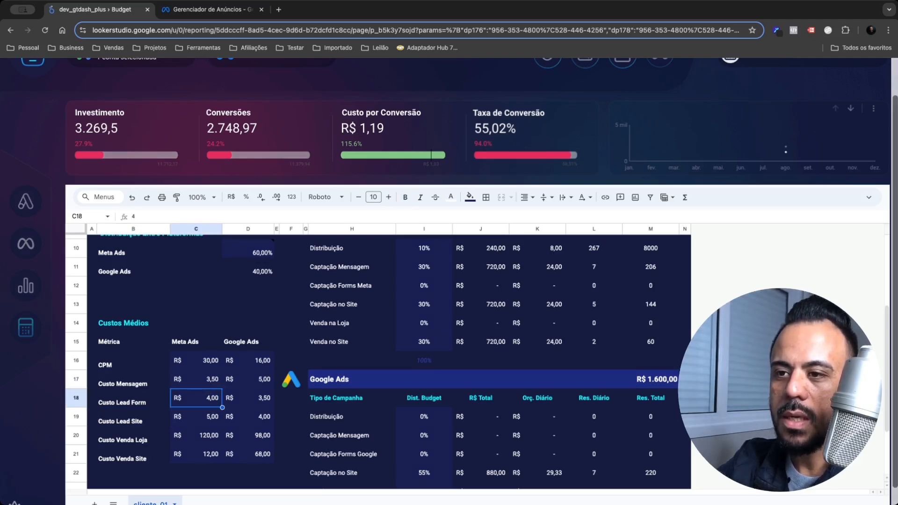
Step: Check the daily and total results of Meta Ads Captação Mensagem and the total result of Captação no Site
scroll(514, 349, up, 3)
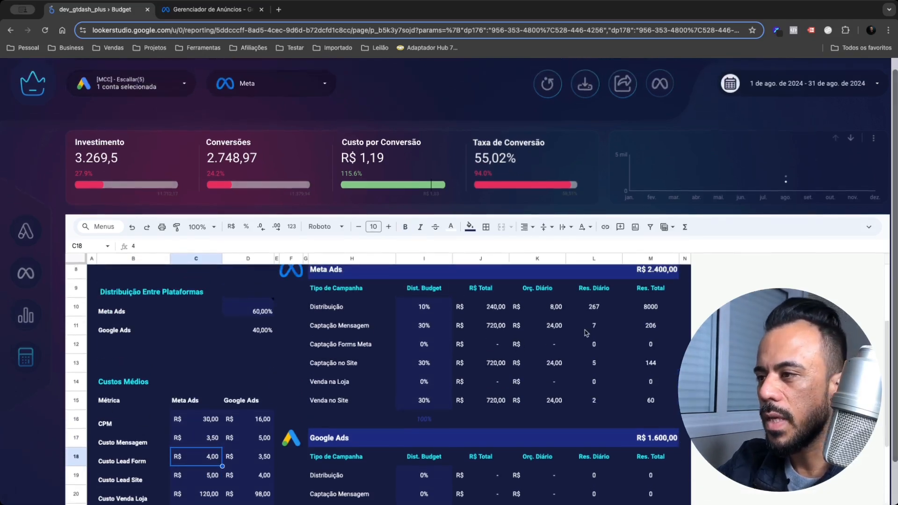
click(602, 326)
click(660, 325)
click(651, 364)
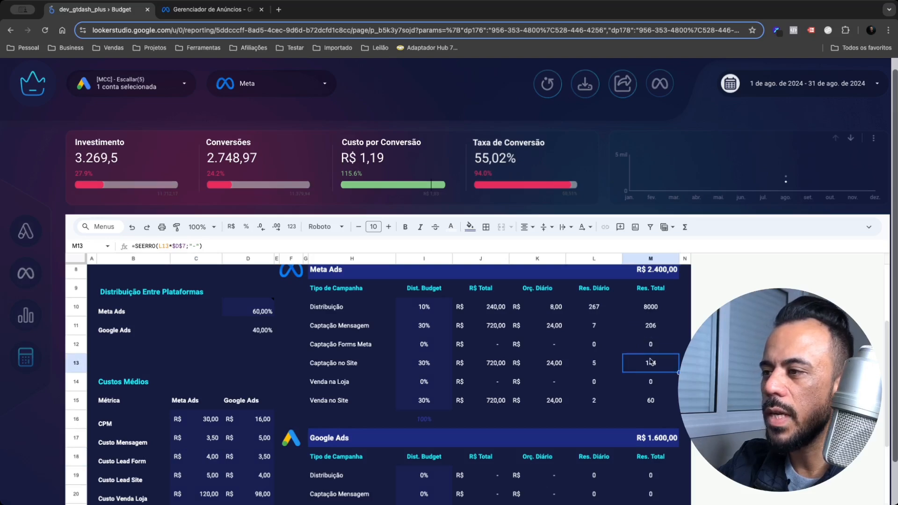
click(358, 327)
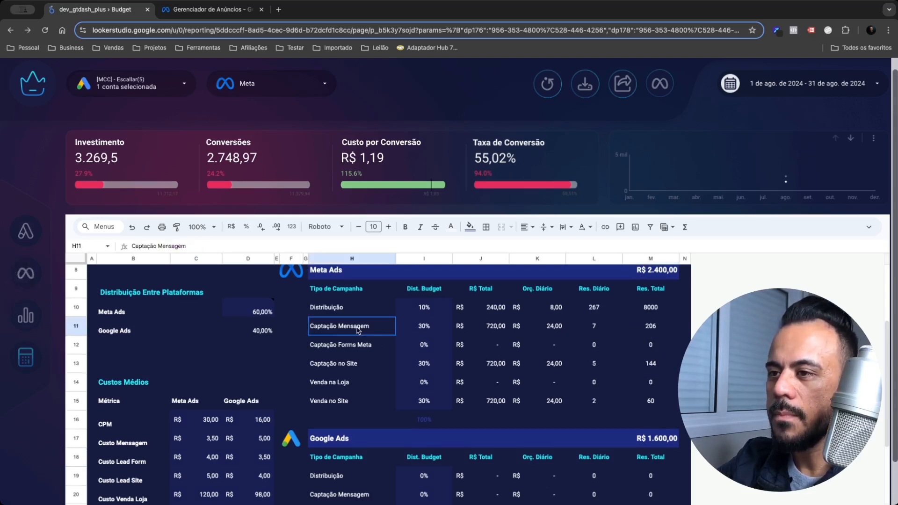
click(299, 381)
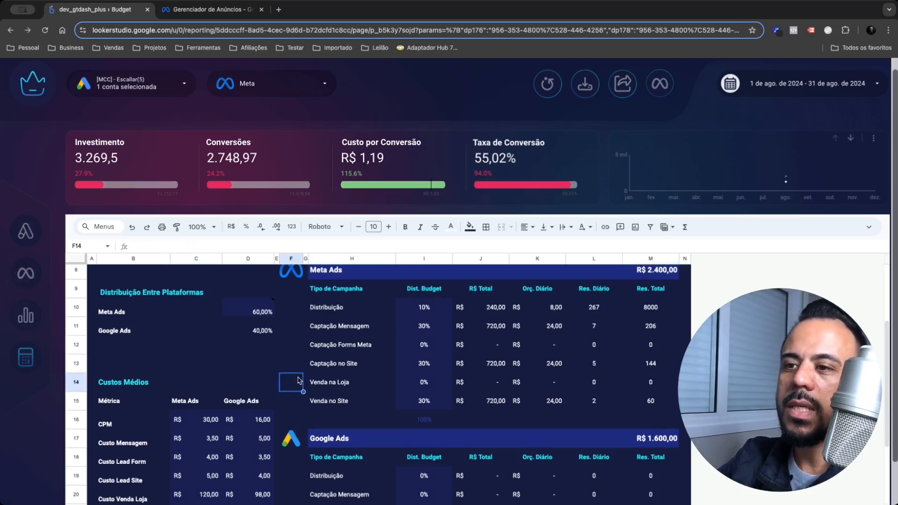
Step: Look over the Google Ads campaign table and its Dist. Budget shares for Distribuição and Captação Forms Google
scroll(299, 381, down, 5)
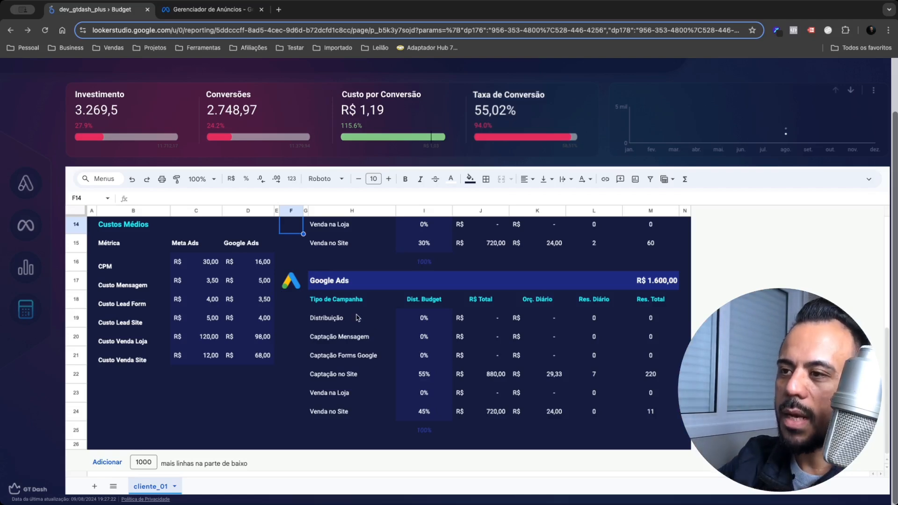
drag(651, 414, 365, 322)
click(409, 323)
click(424, 355)
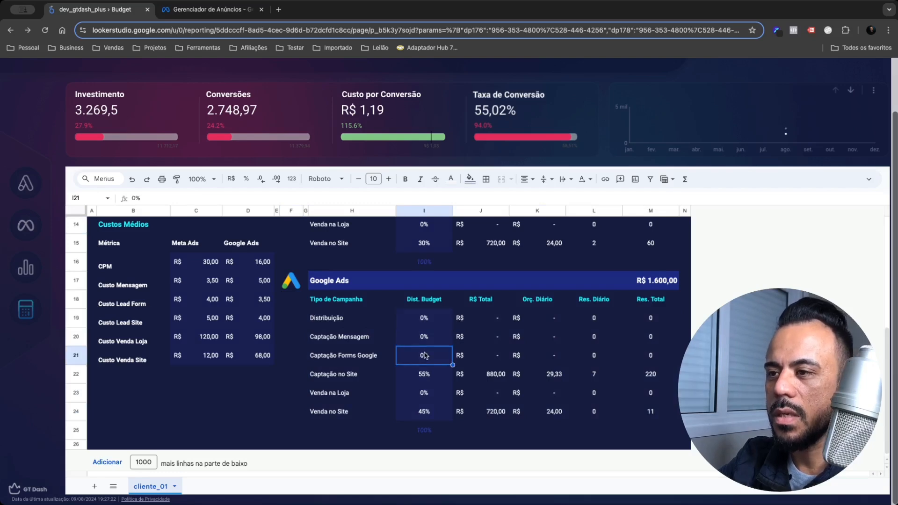
Step: Examine the Mensagens and Leads Site columns of the platform summary table
scroll(288, 395, up, 6)
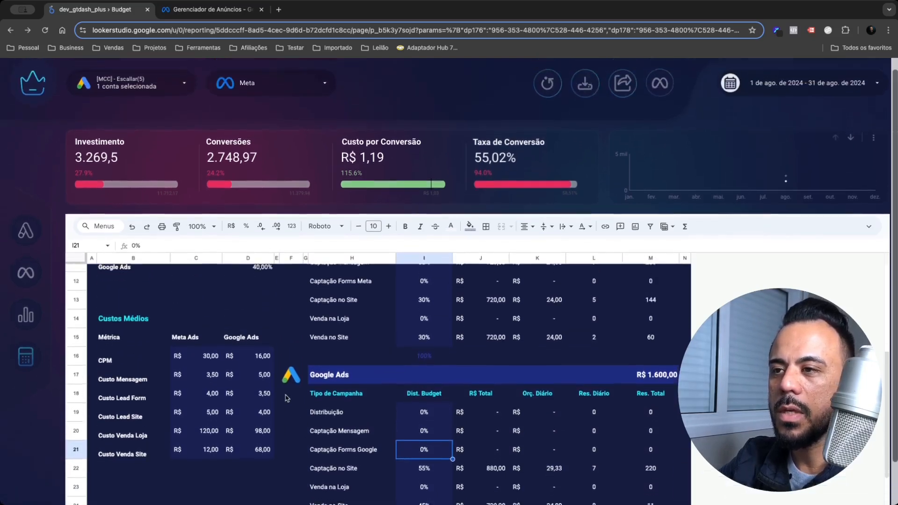
scroll(288, 398, up, 2)
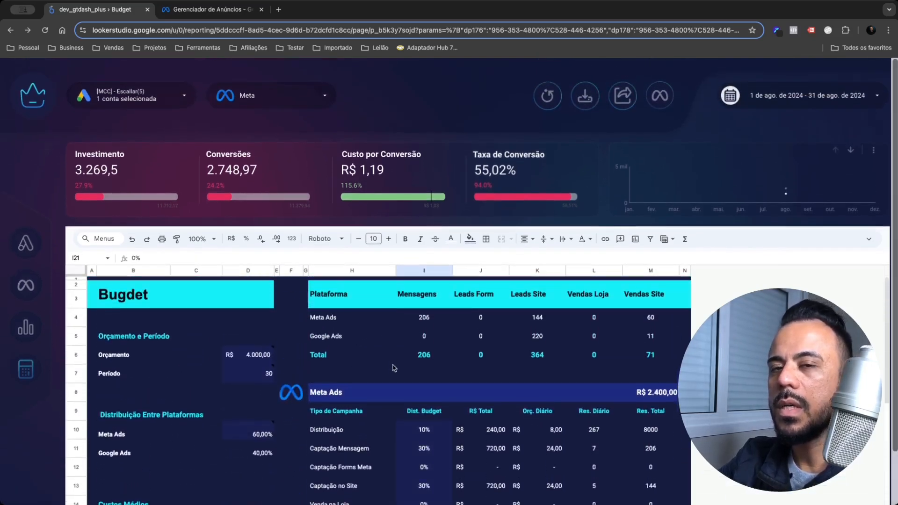
click(421, 296)
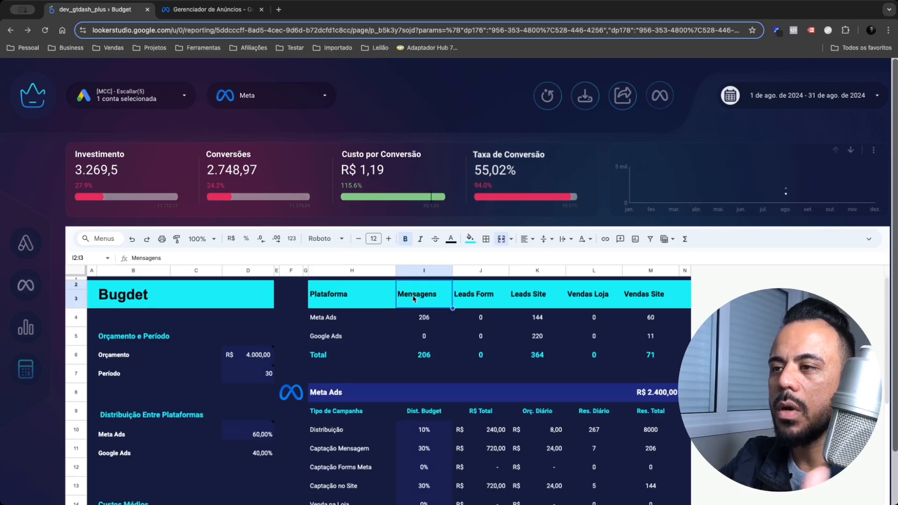
click(421, 273)
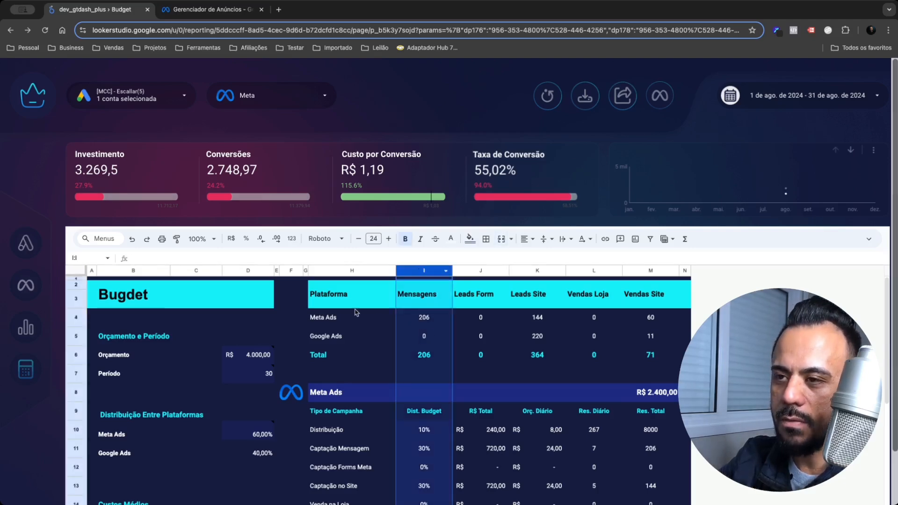
click(531, 271)
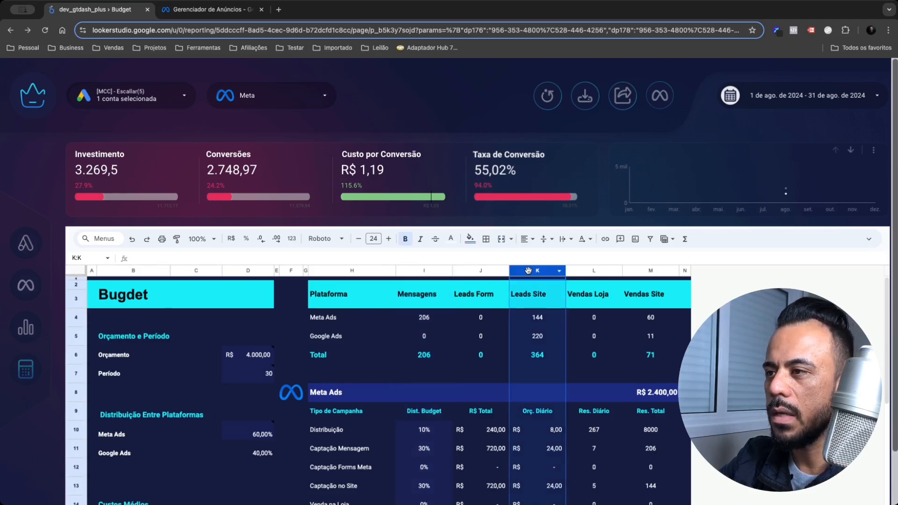
Step: Inspect the Google Ads Captação no Site campaign, and examine the Vendas Site column of the platform summary
scroll(361, 436, down, 5)
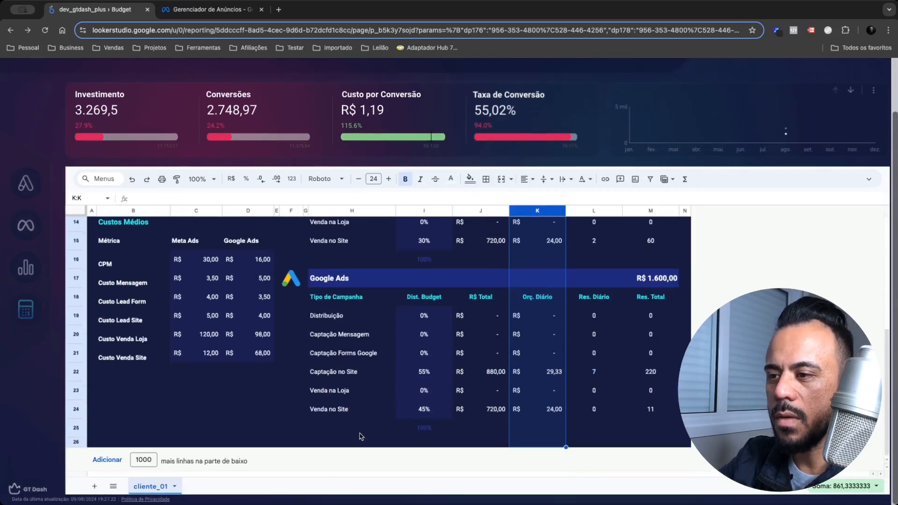
click(365, 379)
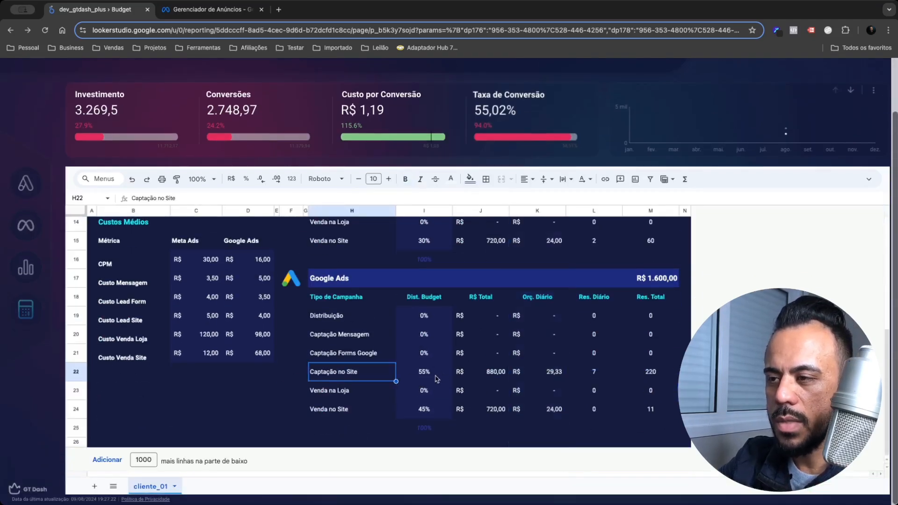
scroll(436, 378, up, 10)
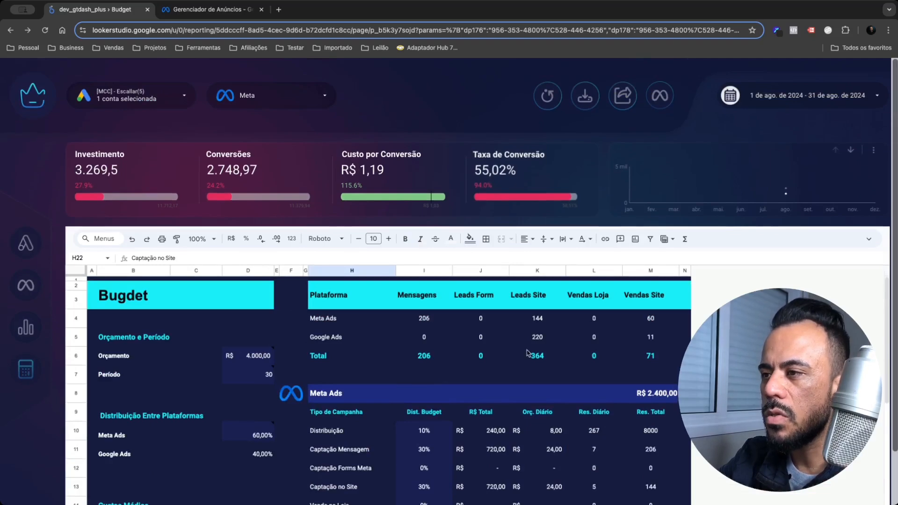
click(653, 271)
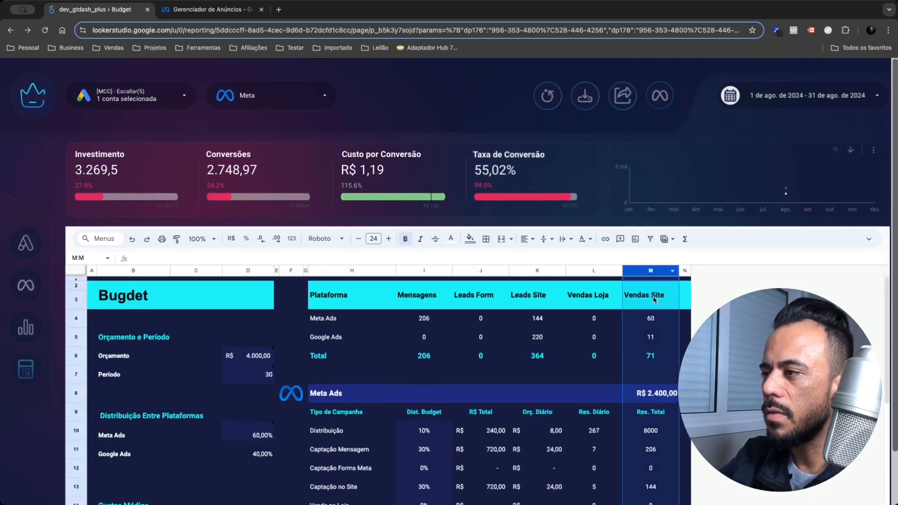
Step: Inspect the summary's Total row for Mensagens, Leads Form, Leads Site, Vendas Loja and Vendas Site
click(422, 359)
click(474, 361)
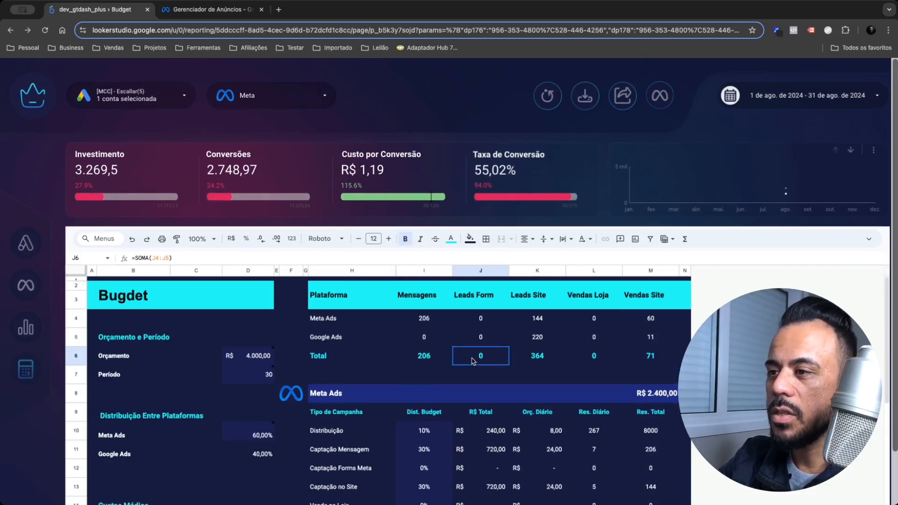
click(554, 361)
click(611, 361)
click(644, 362)
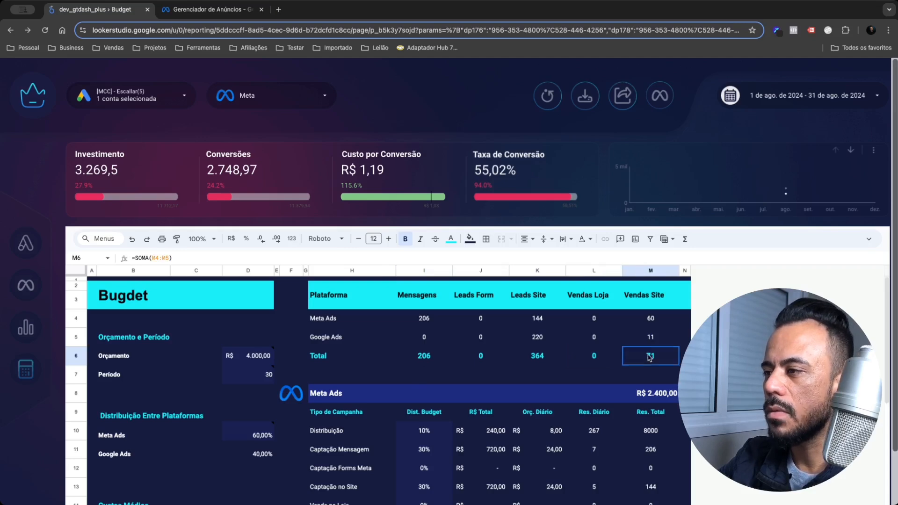
scroll(279, 463, down, 5)
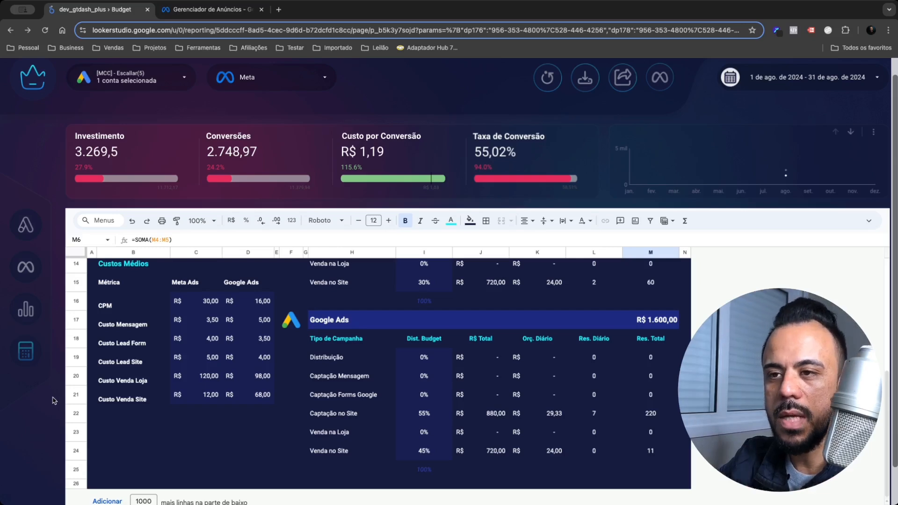
scroll(53, 401, up, 1)
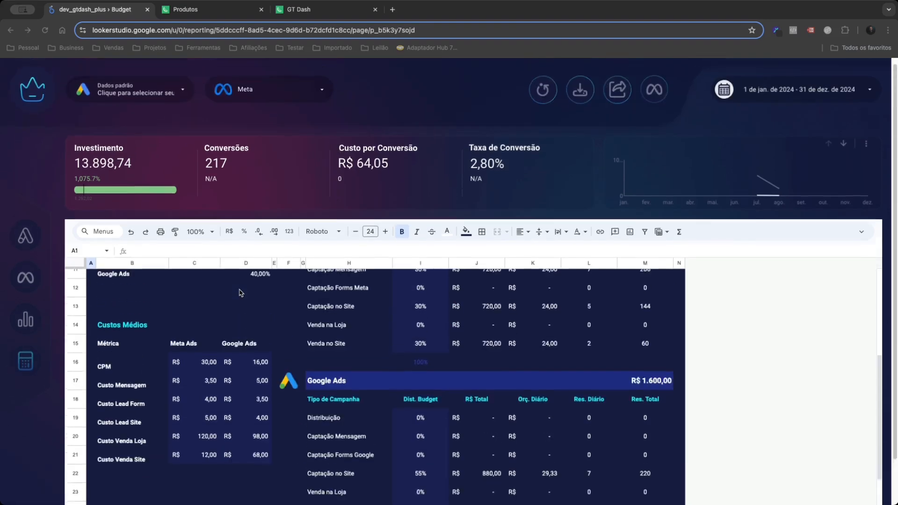
Step: Duplicate the cliente_02 sheet
scroll(468, 328, up, 10)
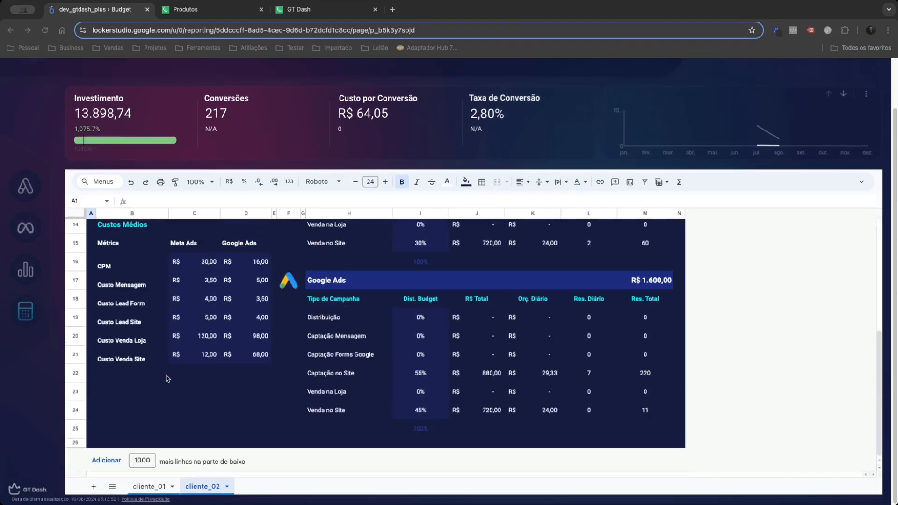
click(228, 487)
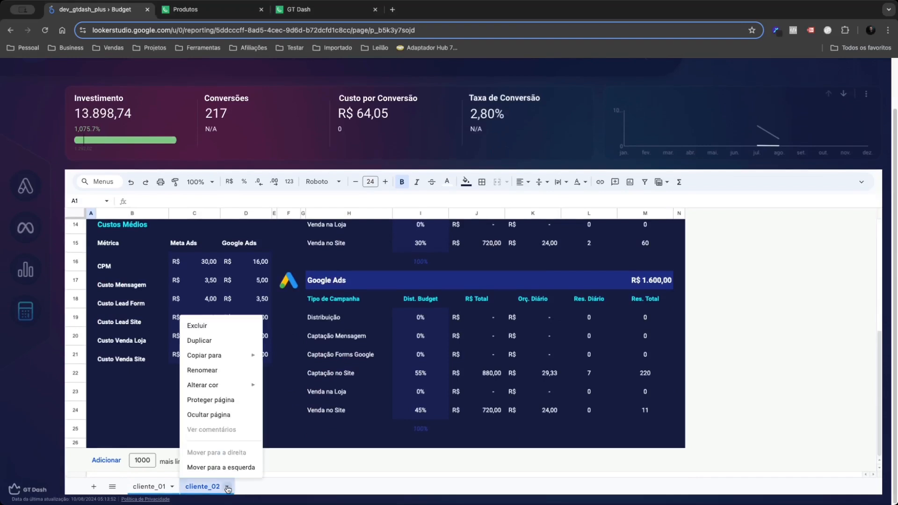
click(220, 341)
Step: Rename the duplicated sheet as cliente_03 and look over its budget tables
double_click(281, 489)
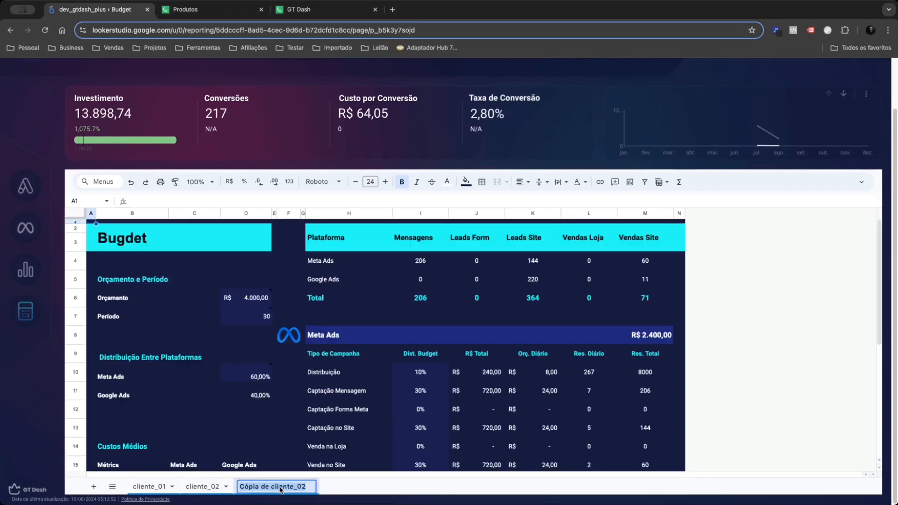
click(303, 489)
key(BackSpace)
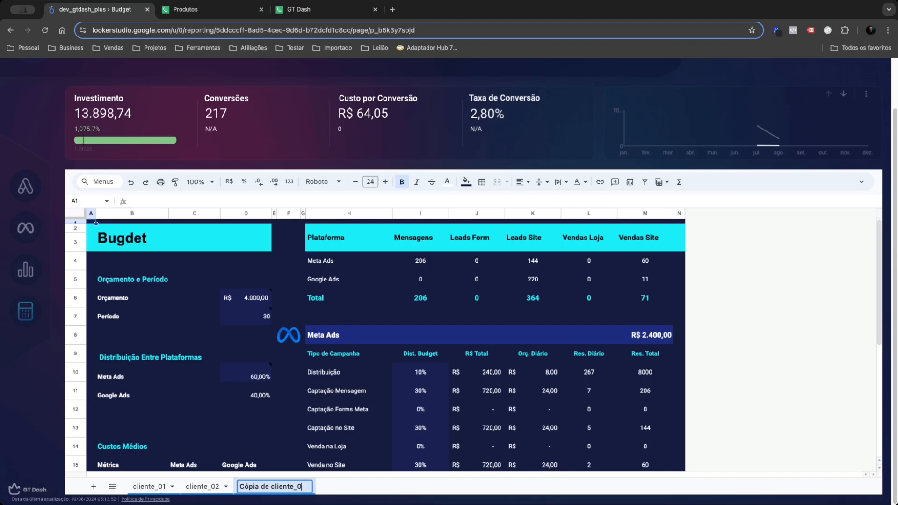
text(3)
key(BackSpace)
key(BackSpace)
key(BackSpace)
key(BackSpace)
key(BackSpace)
key(BackSpace)
key(BackSpace)
key(BackSpace)
key(BackSpace)
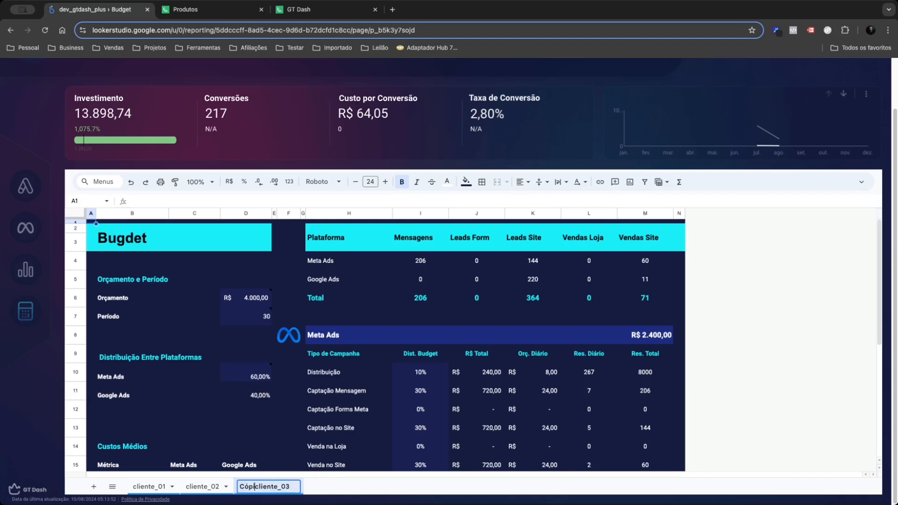
scroll(449, 281, up, 2)
scroll(247, 429, down, 5)
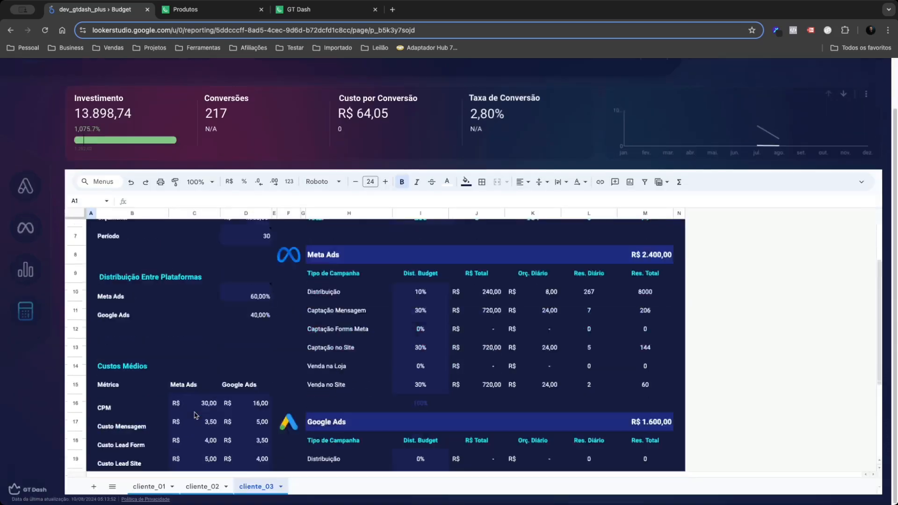
scroll(200, 389, up, 5)
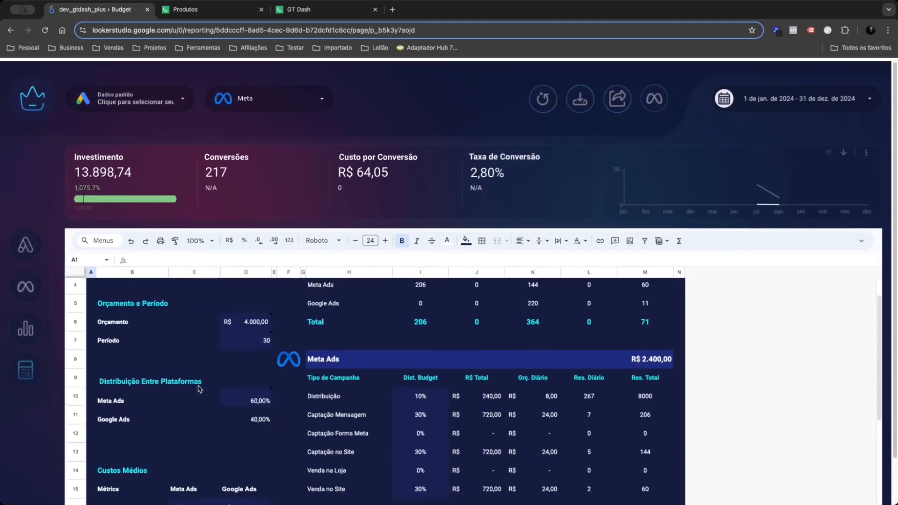
scroll(200, 390, down, 5)
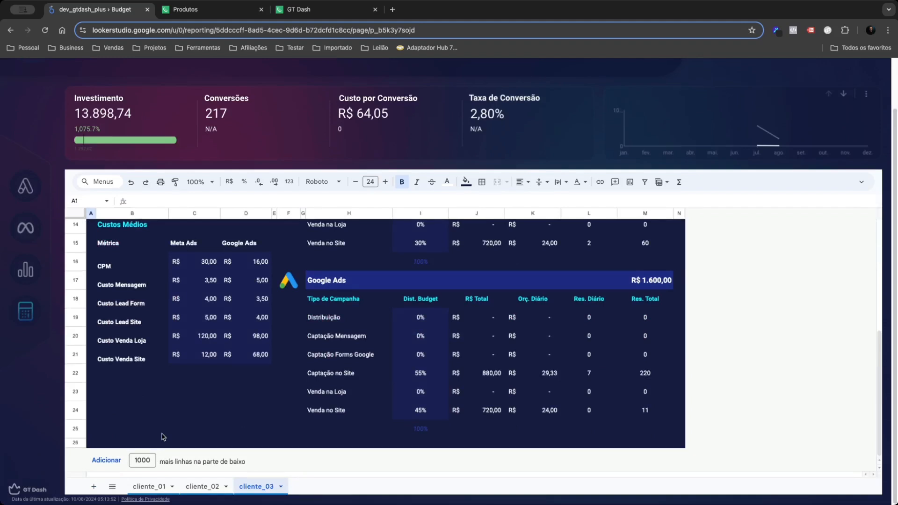
scroll(328, 373, up, 1)
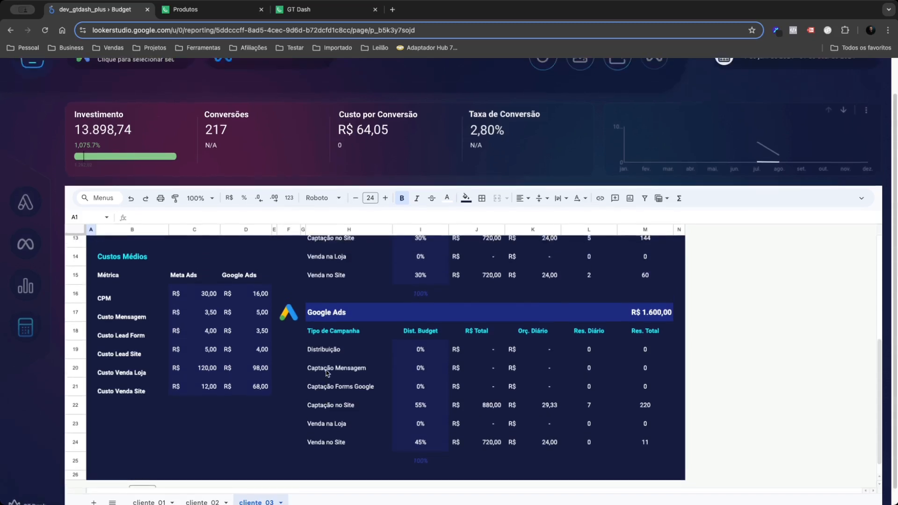
scroll(328, 373, down, 1)
scroll(328, 373, down, 2)
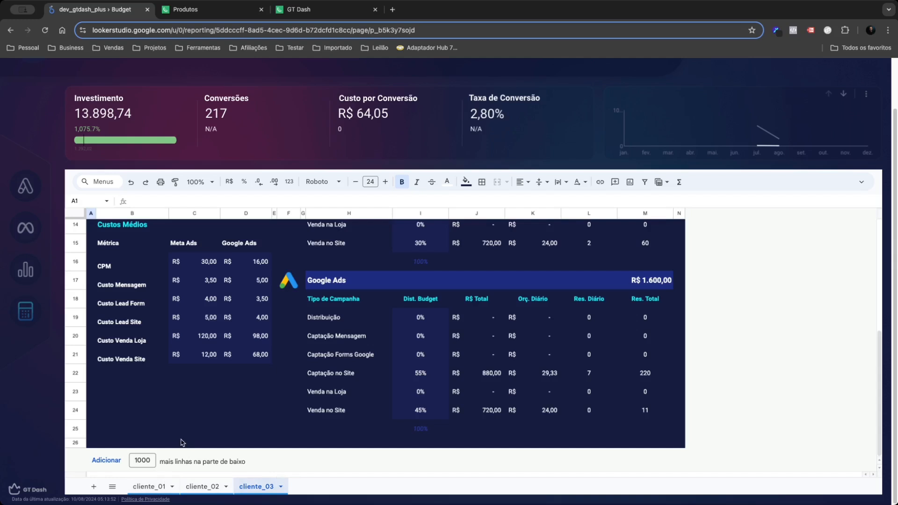
Step: Hide the cliente_01 and cliente_02 sheets and look over the cliente_03 budget
click(173, 487)
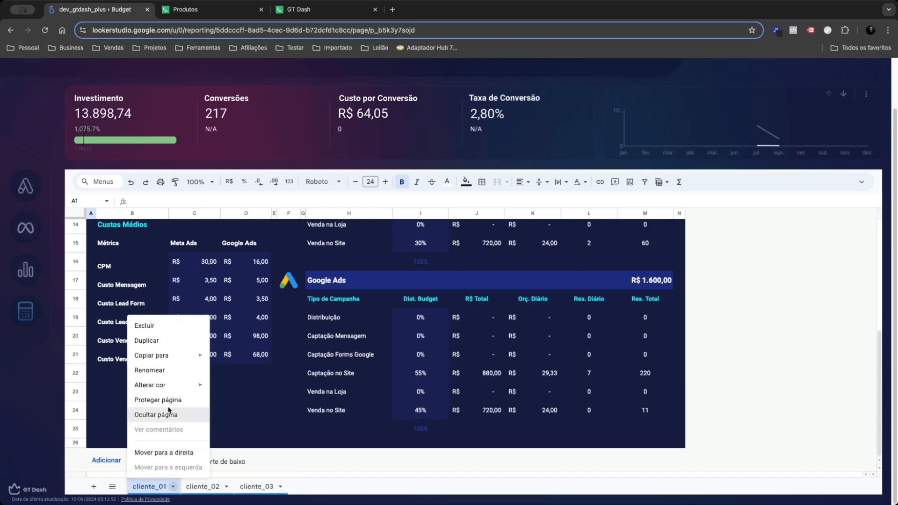
click(168, 413)
click(173, 487)
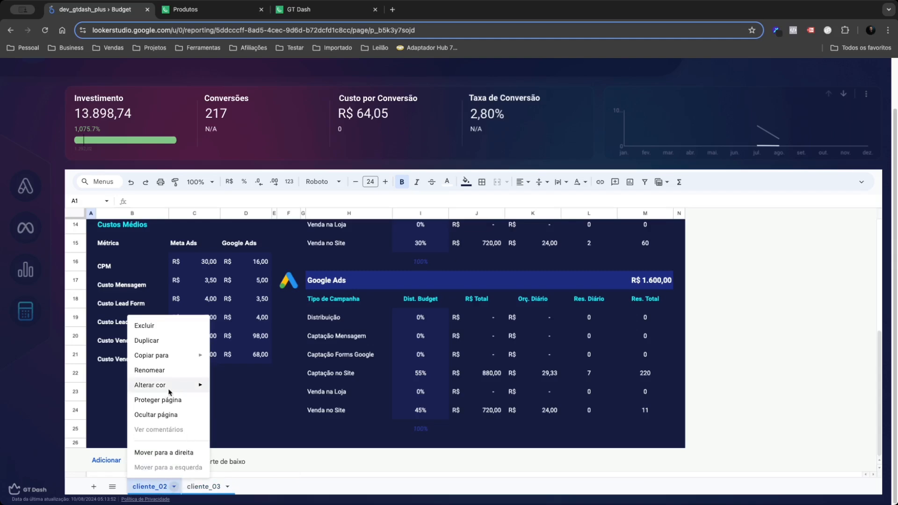
click(169, 415)
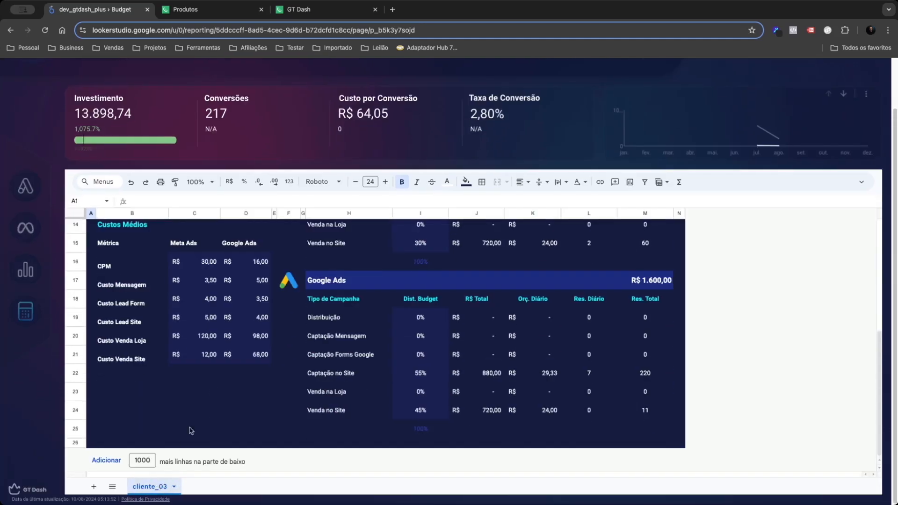
scroll(196, 378, up, 10)
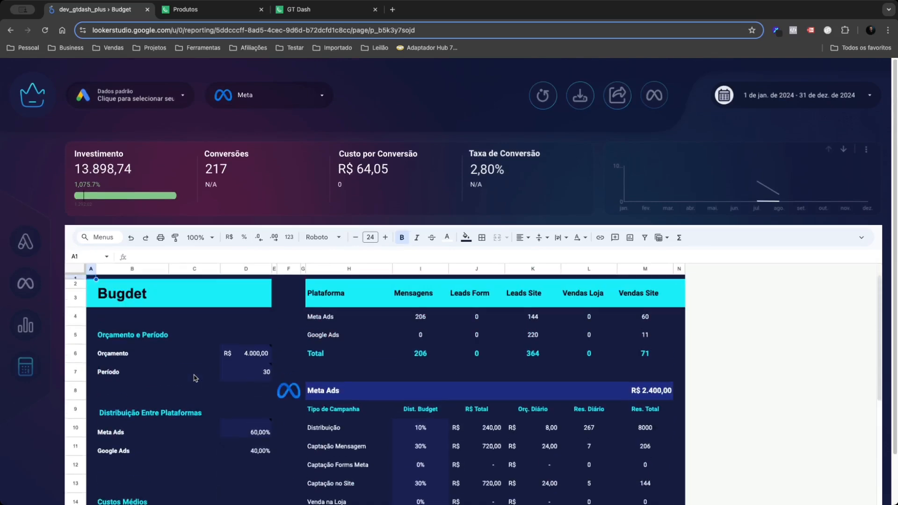
scroll(195, 378, down, 10)
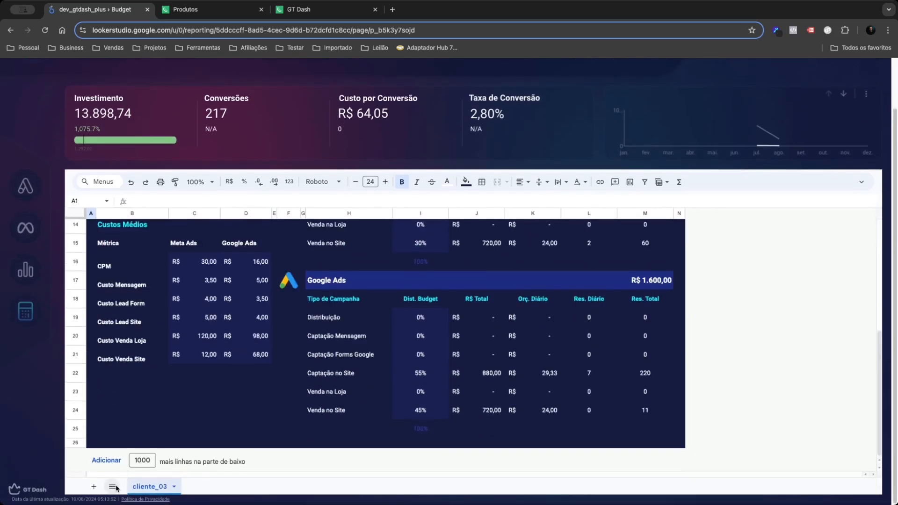
Step: Unhide the cliente_01 and cliente_02 sheets and check the client sheets, ending on cliente_01
click(113, 489)
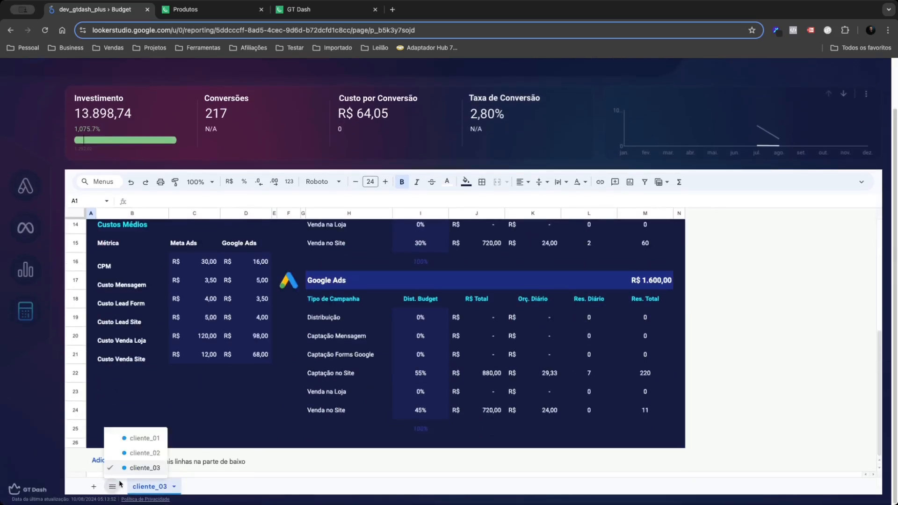
click(131, 446)
click(112, 487)
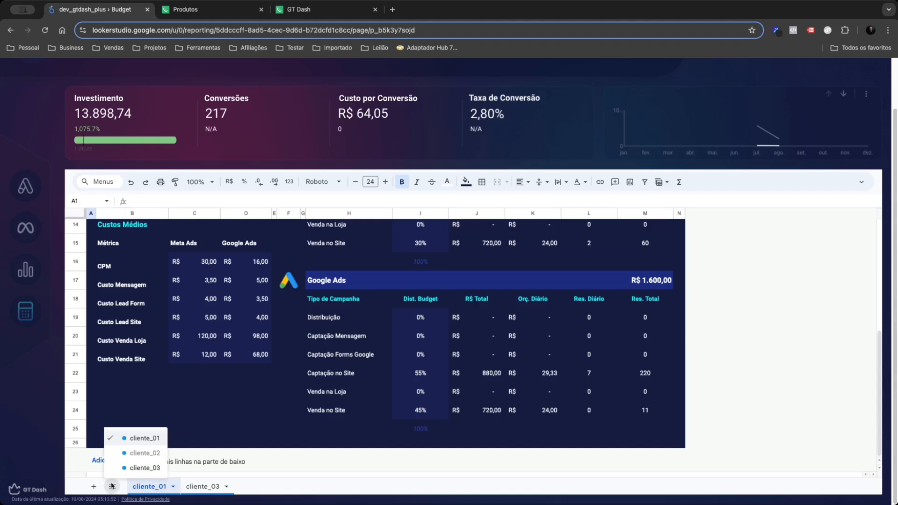
click(126, 454)
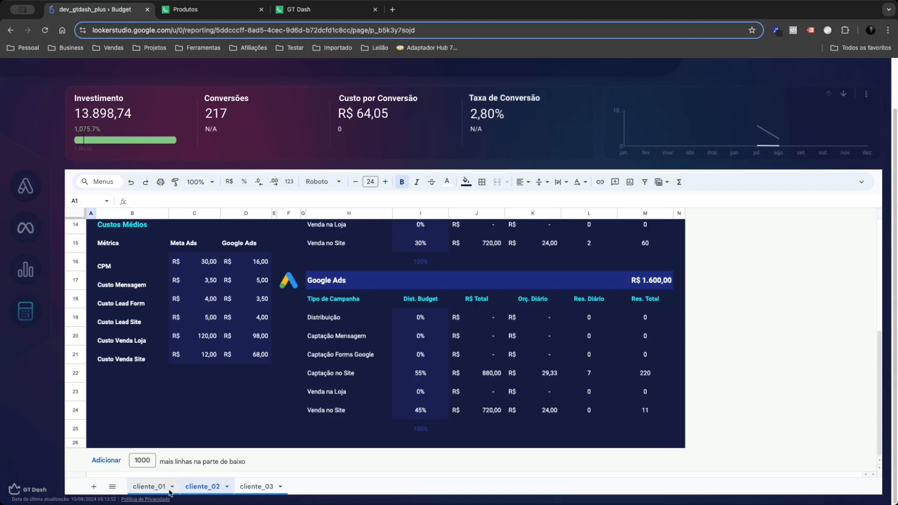
click(256, 494)
click(150, 488)
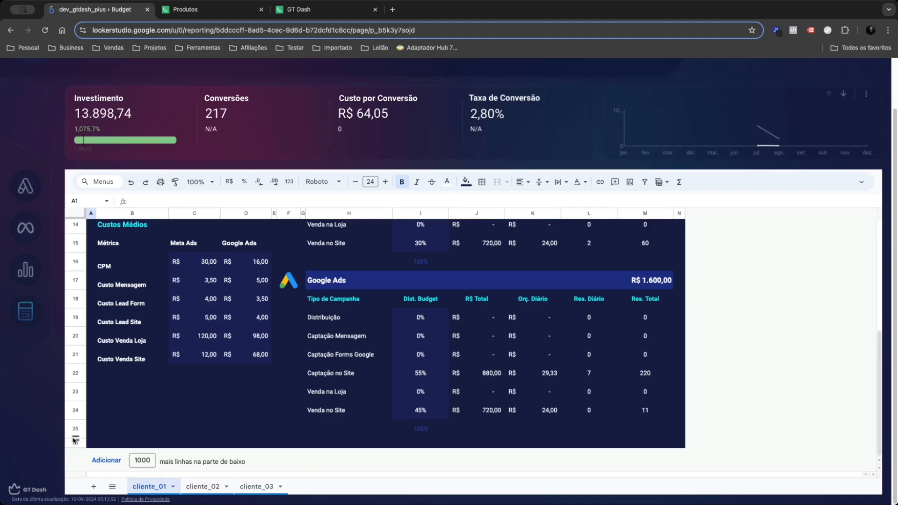